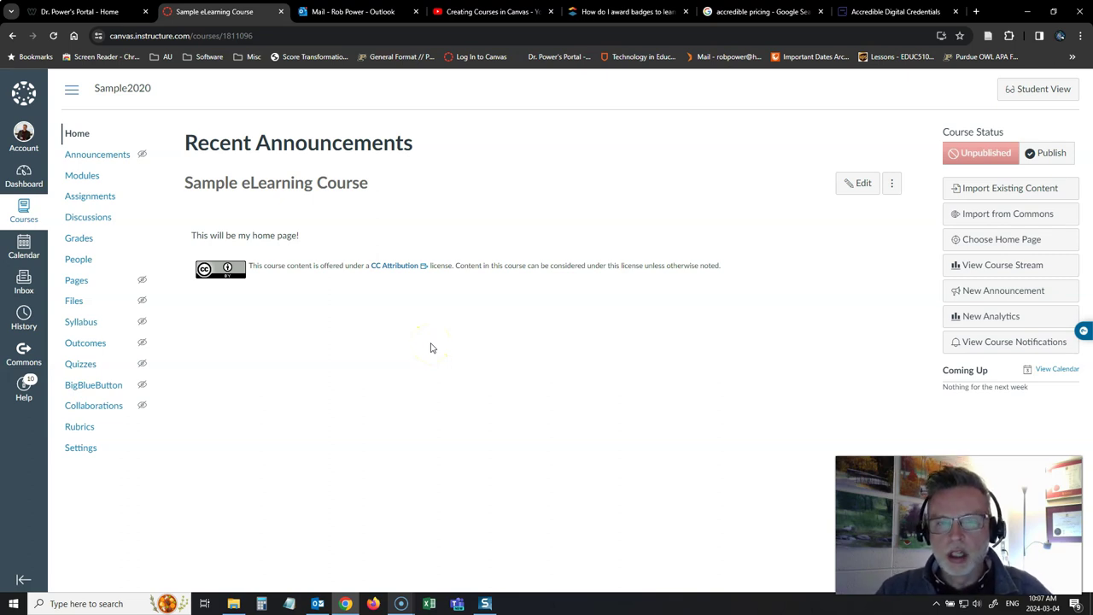
# Open Modules and review Week 1's 3-point quiz and the unpublished Claim Your Badge or Certificate! module.
pyautogui.click(82, 176)
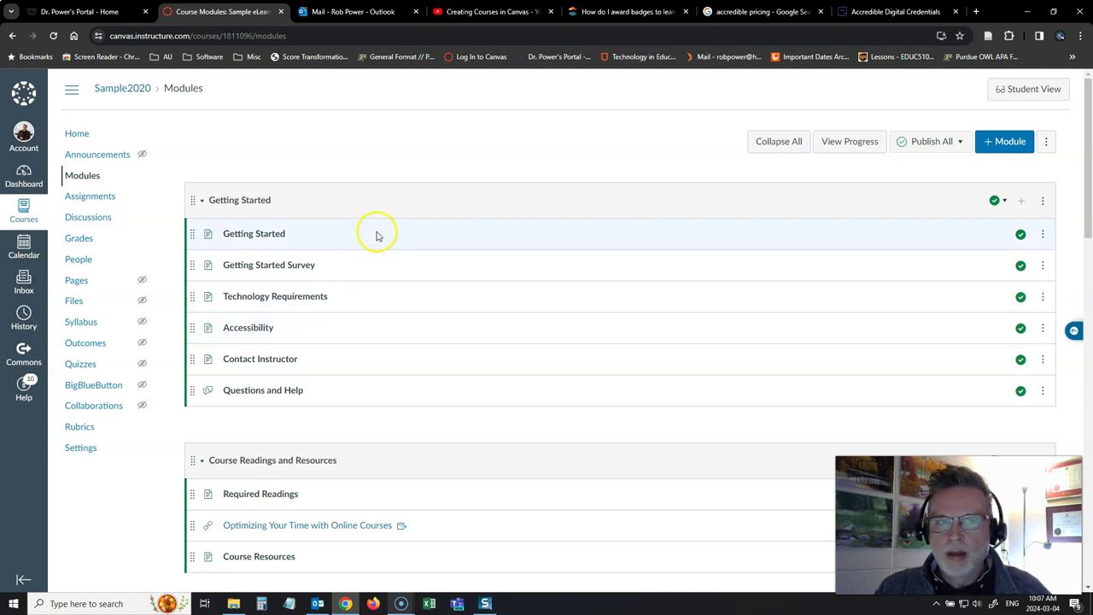
pyautogui.scroll(-1, 380, 322)
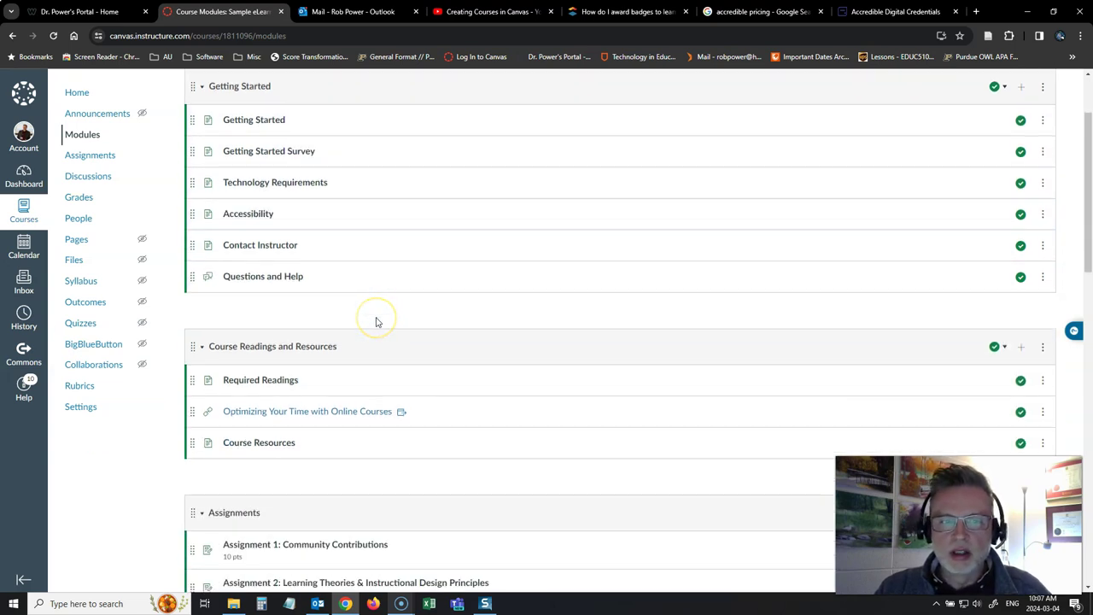
pyautogui.scroll(-1, 376, 321)
pyautogui.scroll(-2, 412, 349)
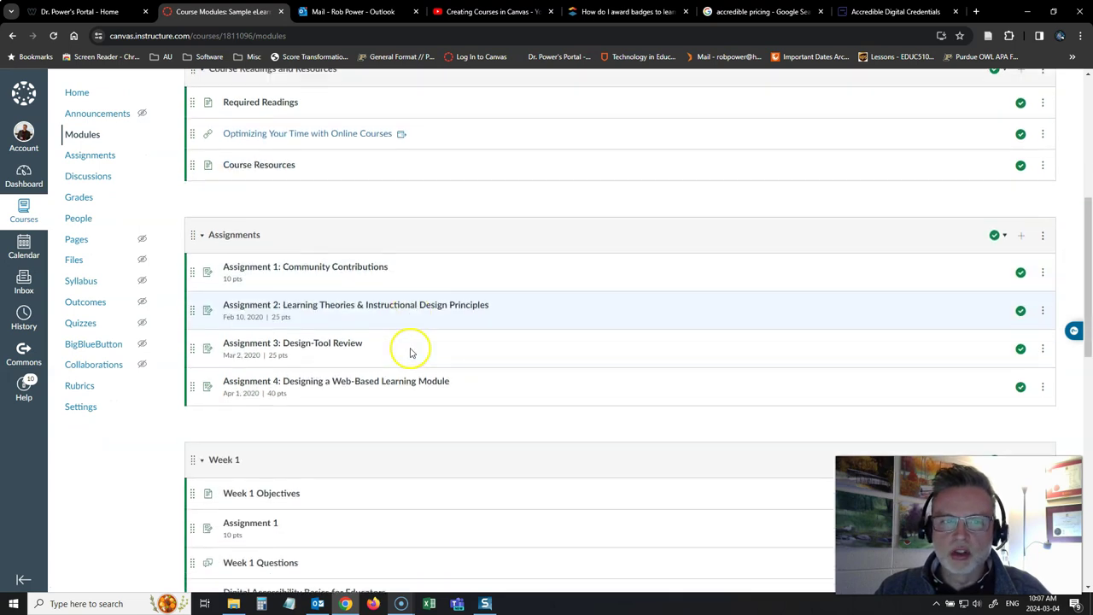
pyautogui.scroll(-1, 409, 350)
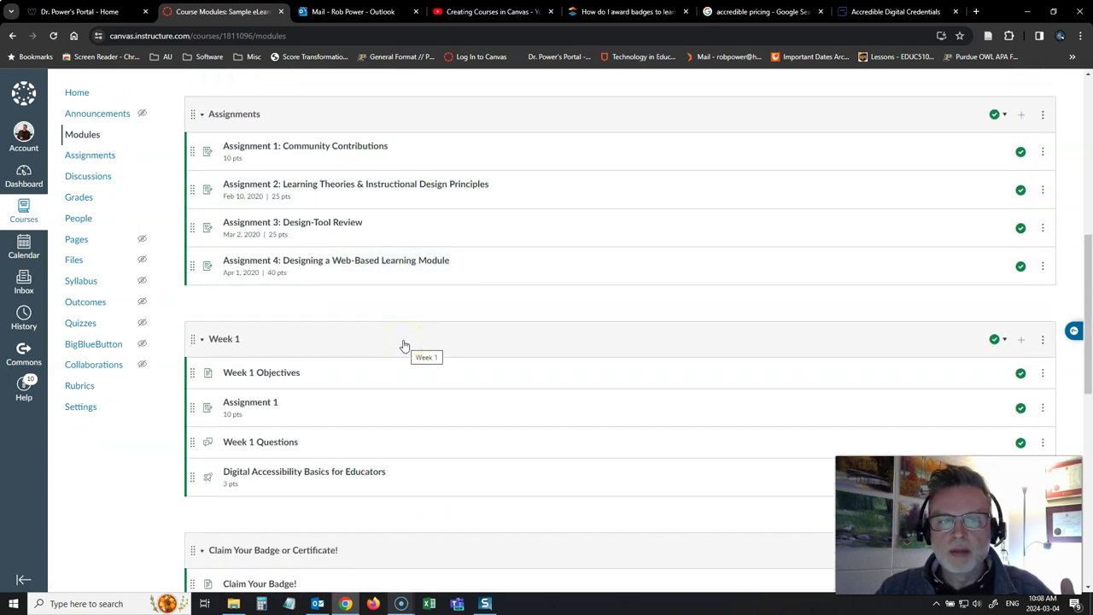
pyautogui.scroll(-1, 403, 345)
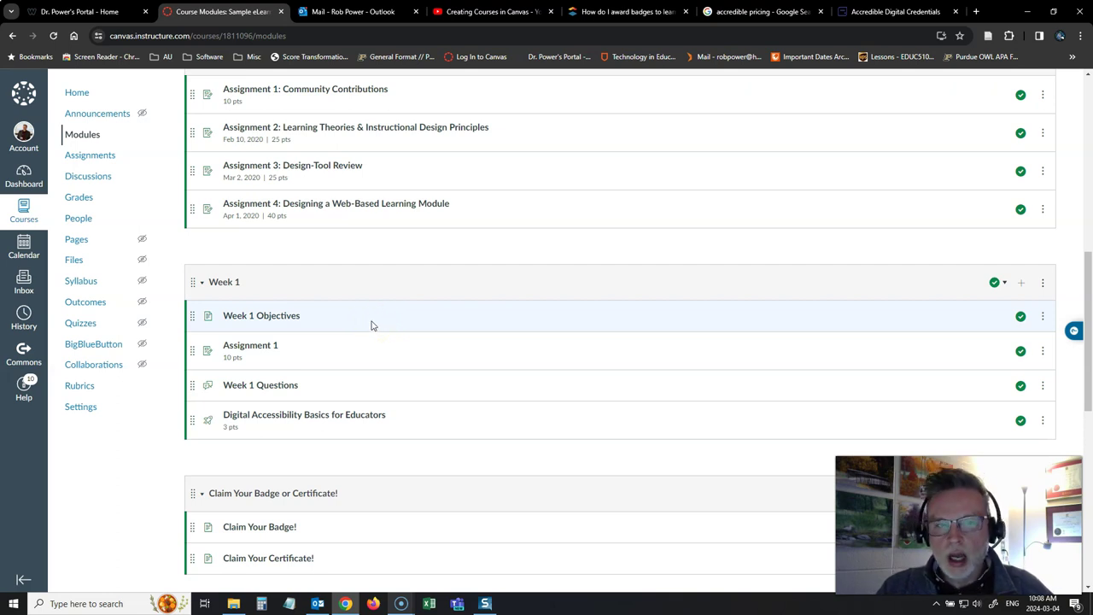
pyautogui.scroll(-7, 372, 325)
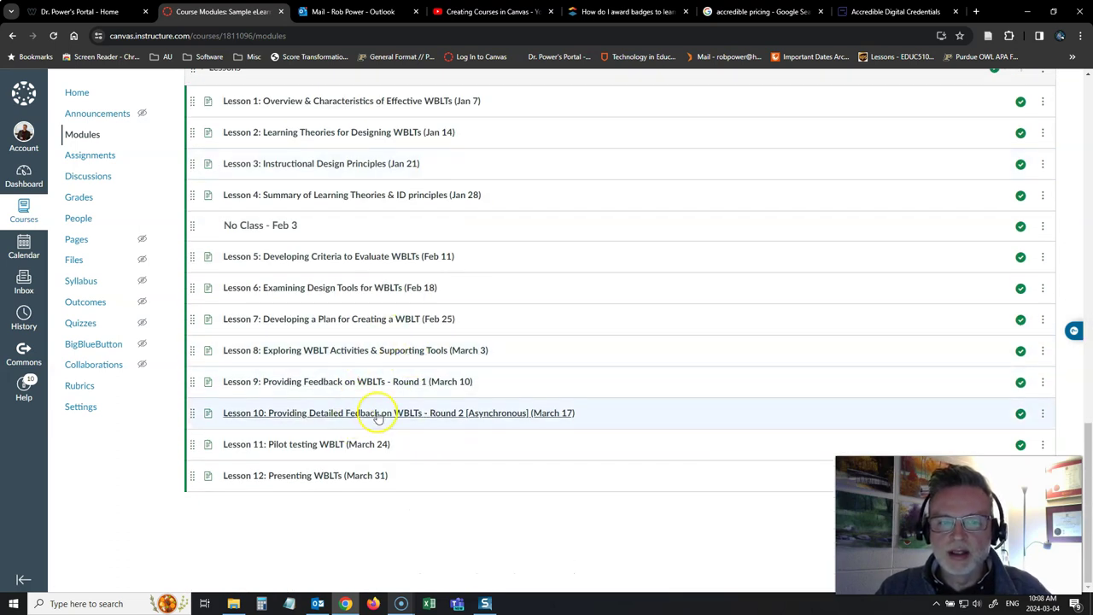
pyautogui.scroll(4, 378, 415)
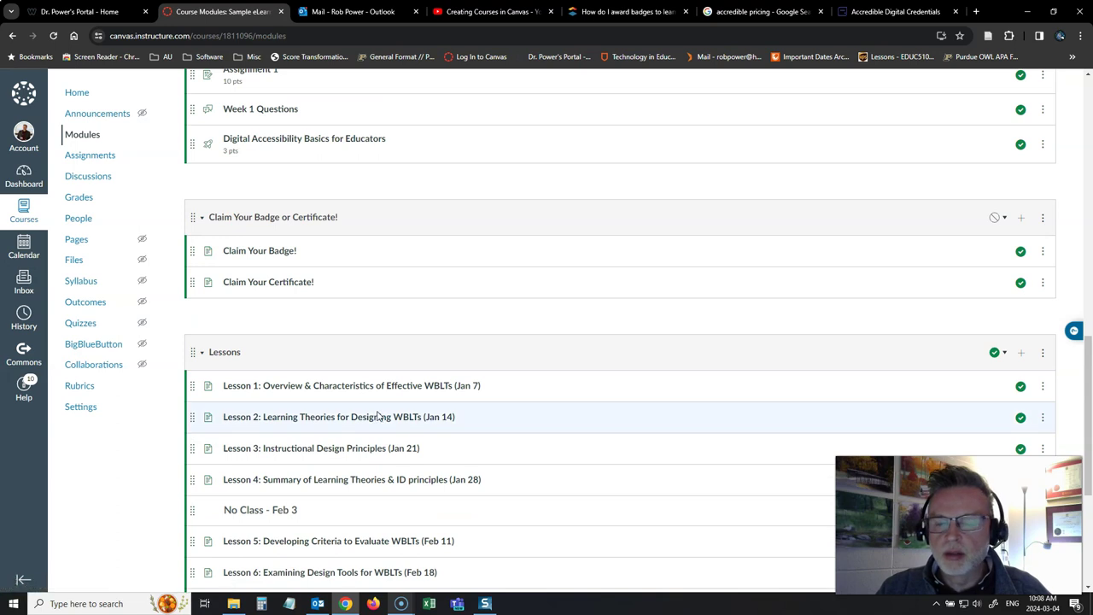
pyautogui.scroll(1, 379, 416)
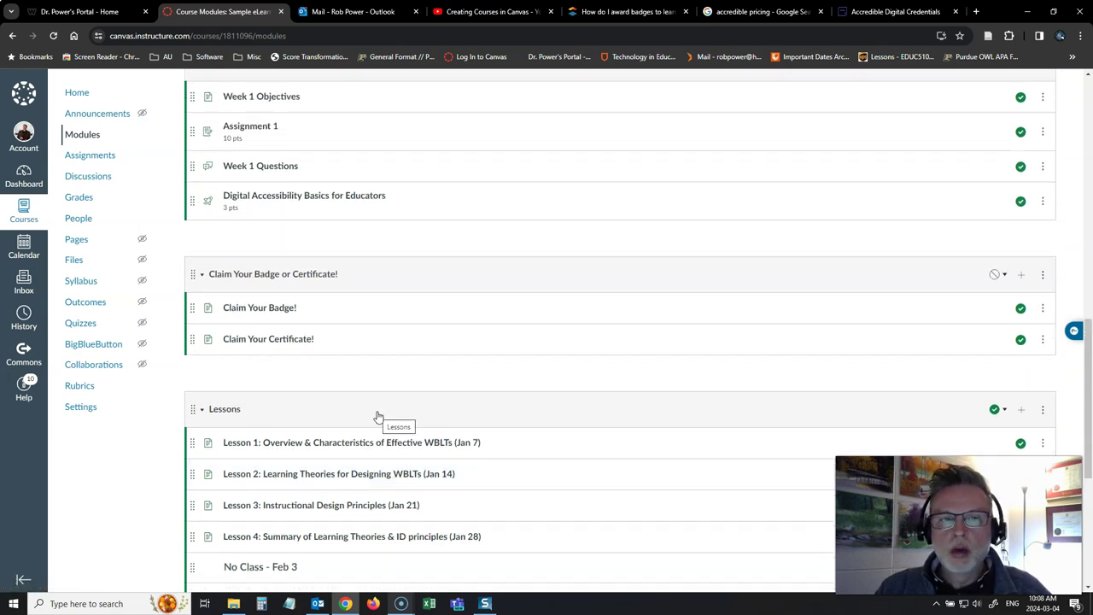
pyautogui.scroll(2, 379, 416)
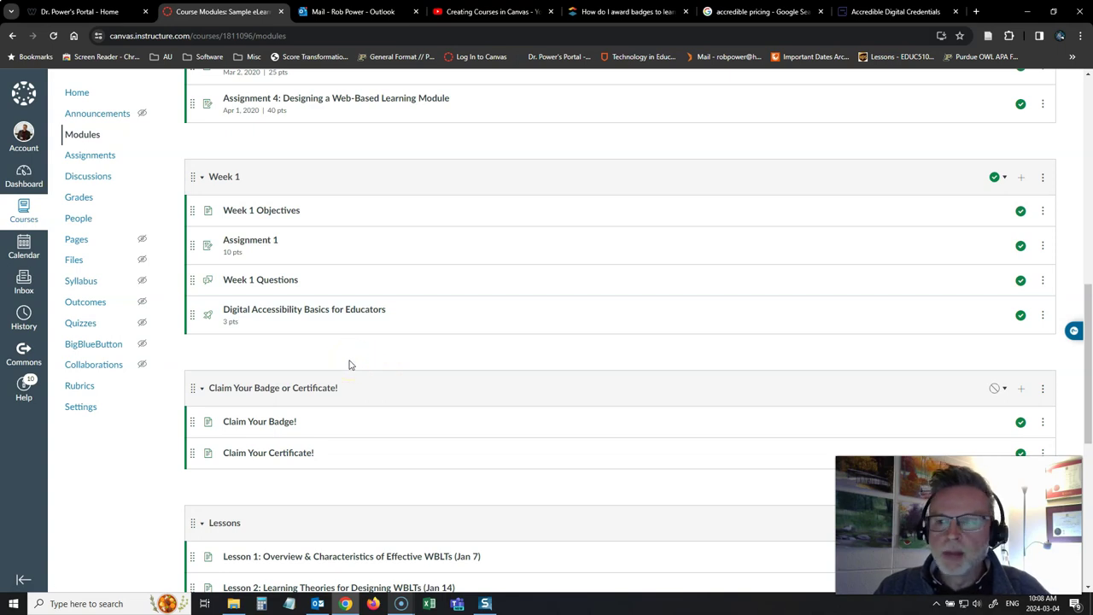
pyautogui.scroll(-1, 348, 365)
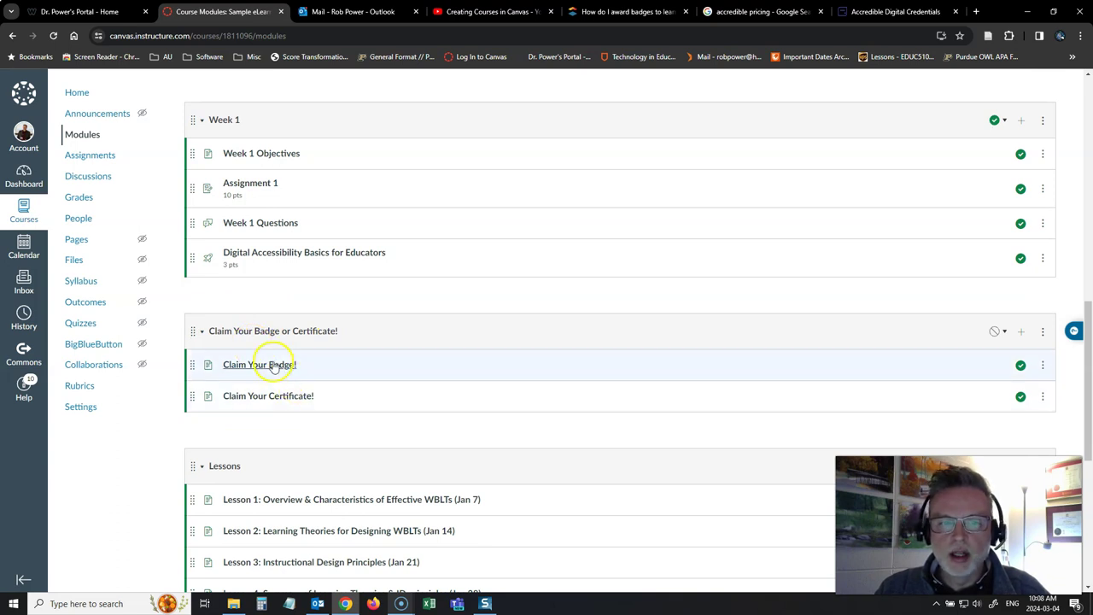
# Read the Claim Your Badge! page, then continue to the Claim Your Certificate! page.
pyautogui.click(272, 365)
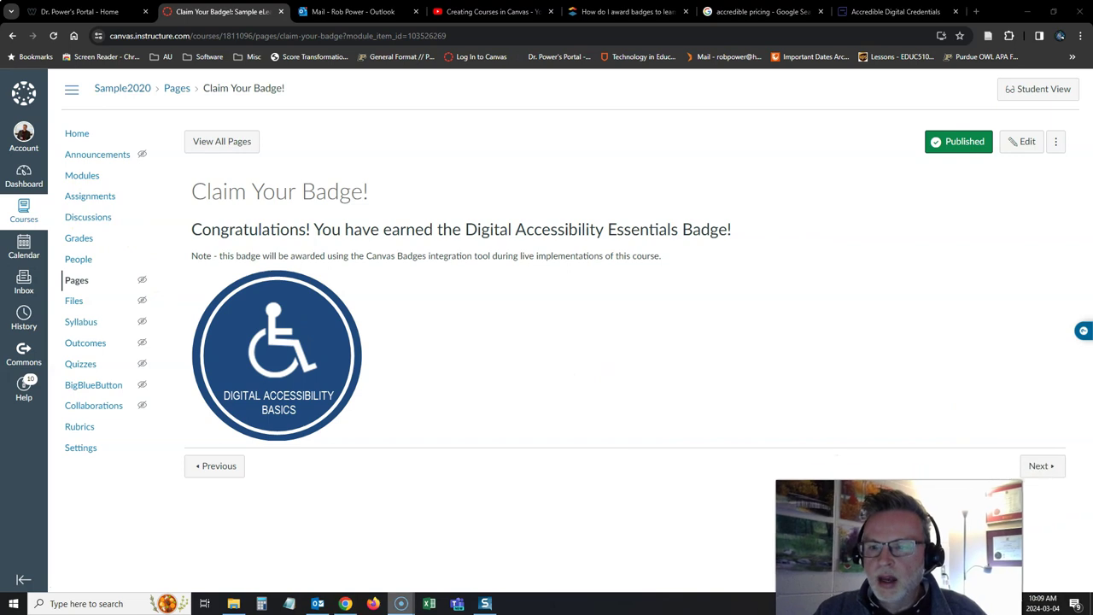
pyautogui.click(1042, 466)
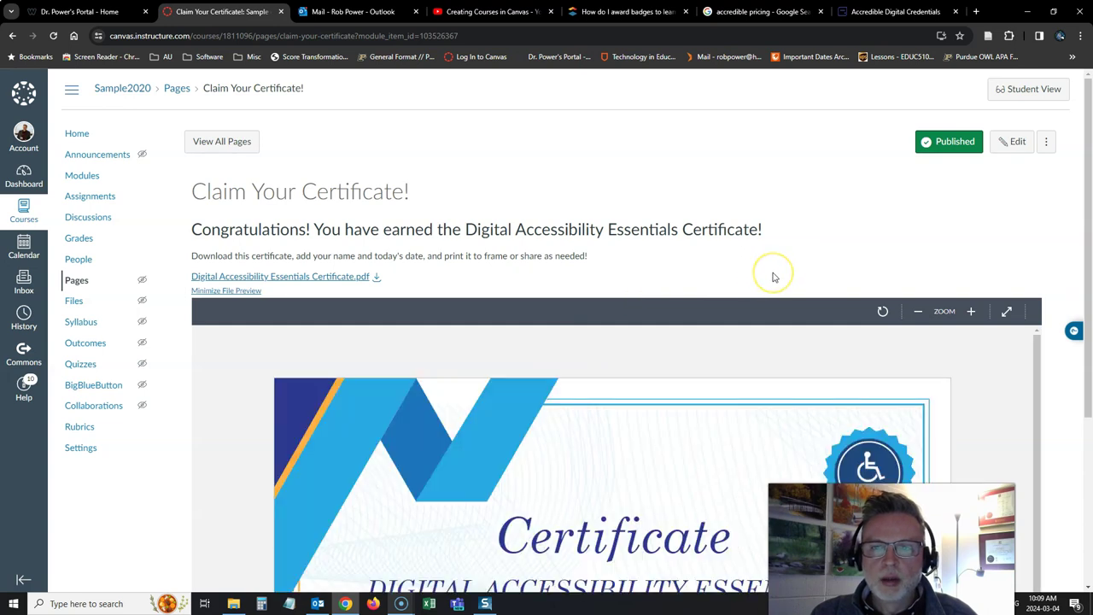
pyautogui.scroll(-3, 771, 276)
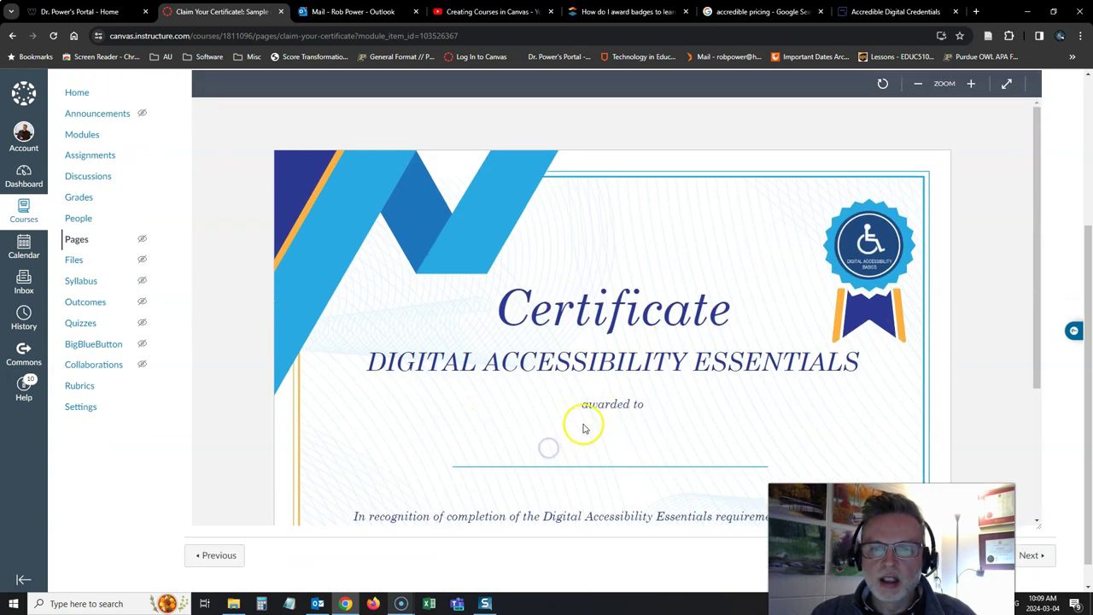
pyautogui.scroll(2, 581, 427)
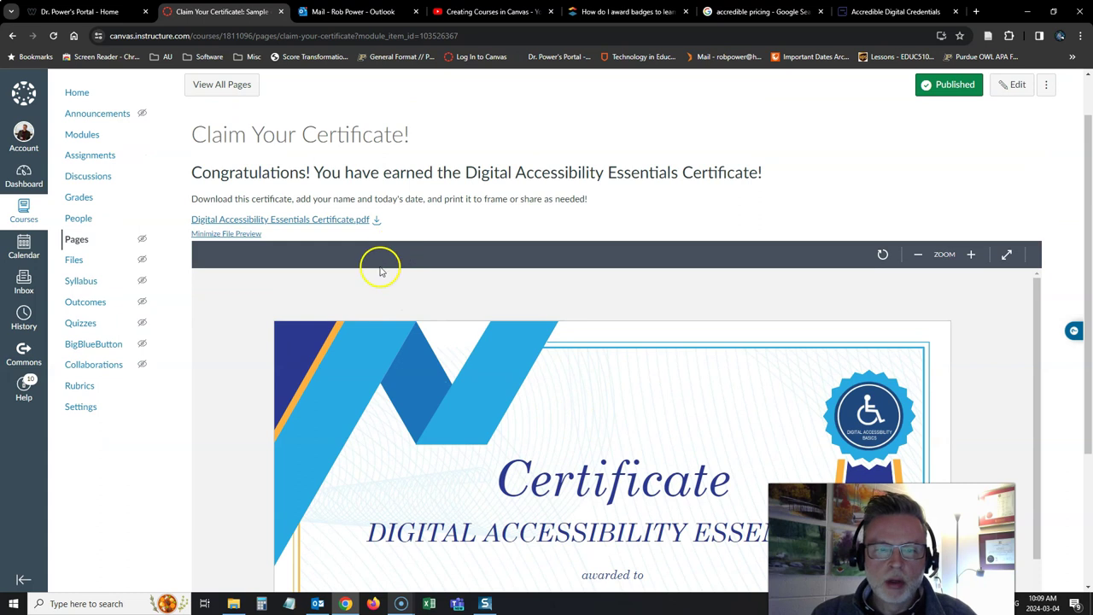
# Open the certificate PDF from the local images folder.
pyautogui.click(233, 604)
pyautogui.click(557, 347)
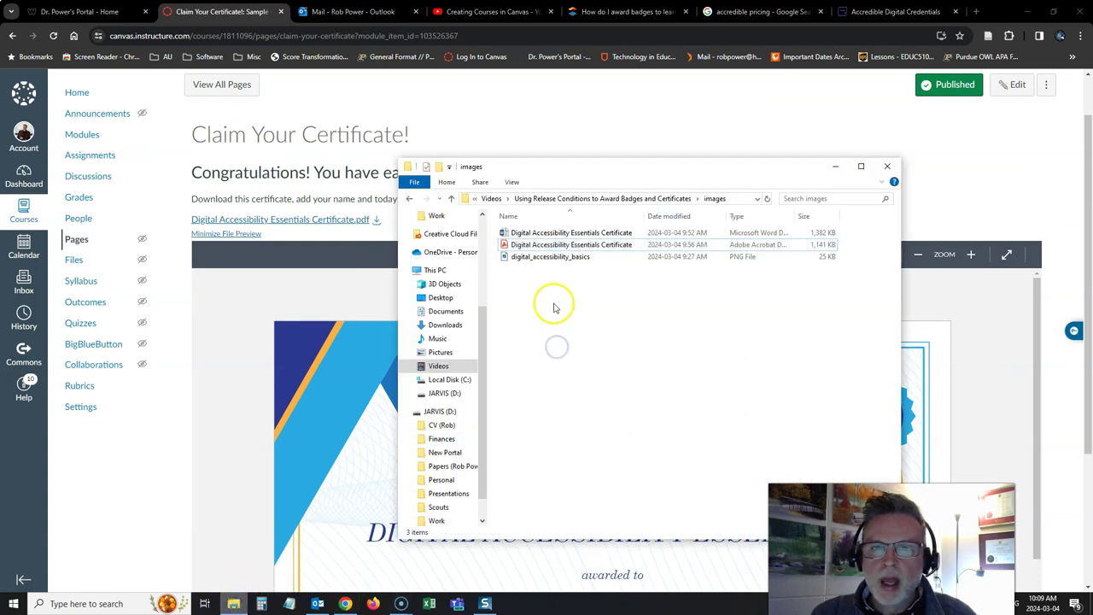
pyautogui.click(564, 246)
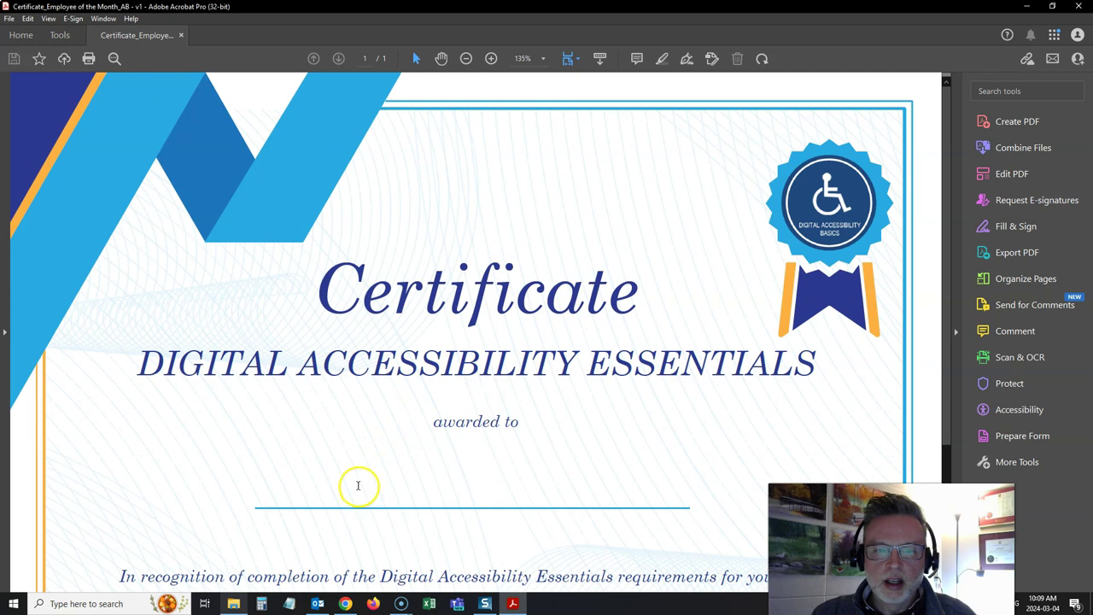
# Test-fill the certificate with a sample recipient name and the date March 4, 2024.
pyautogui.click(460, 490)
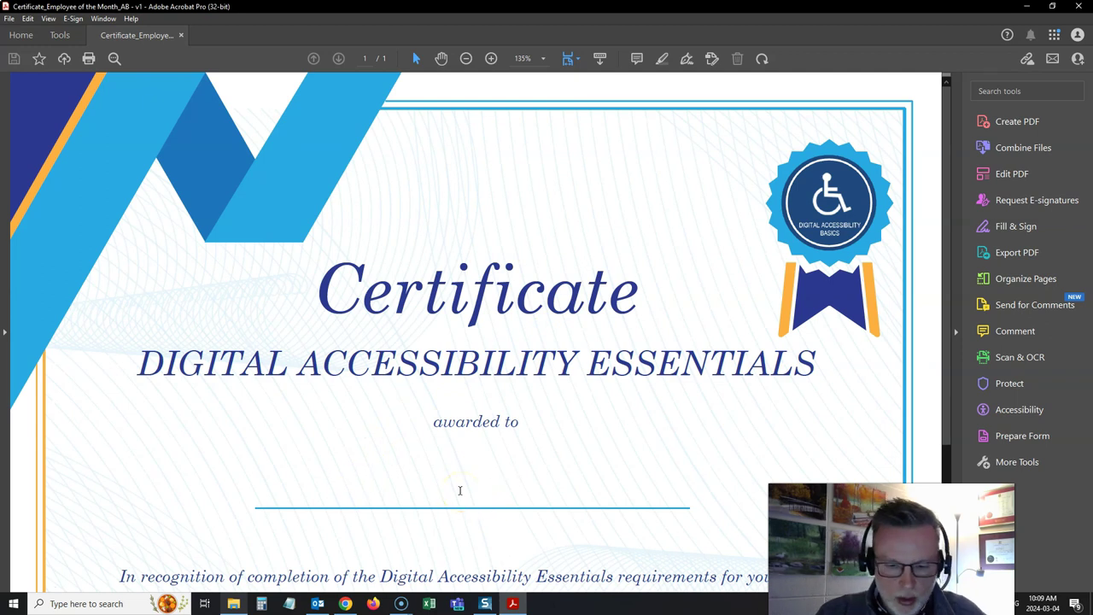
pyautogui.scroll(-1, 434, 480)
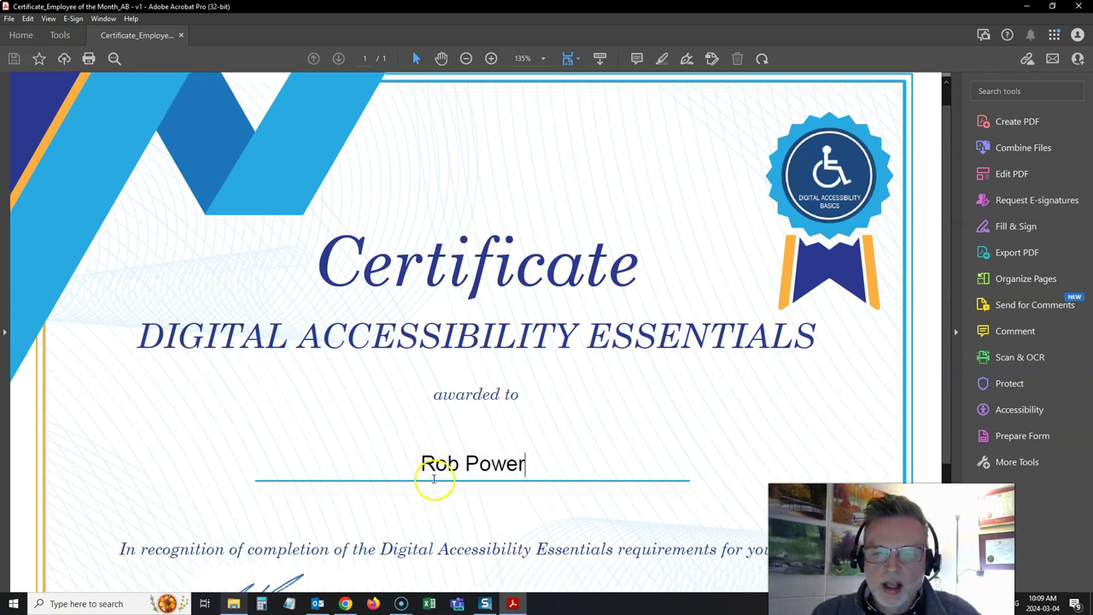
pyautogui.scroll(-5, 434, 480)
pyautogui.click(636, 512)
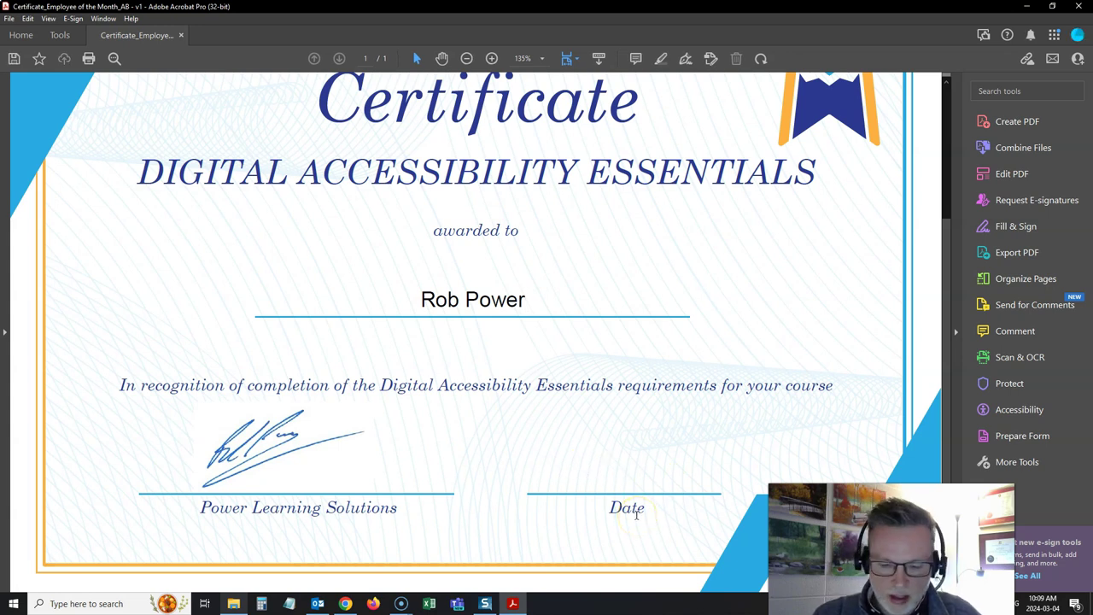
pyautogui.write('March 4, 2024')
# Close the certificate PDF without saving the test entries.
pyautogui.scroll(2, 623, 381)
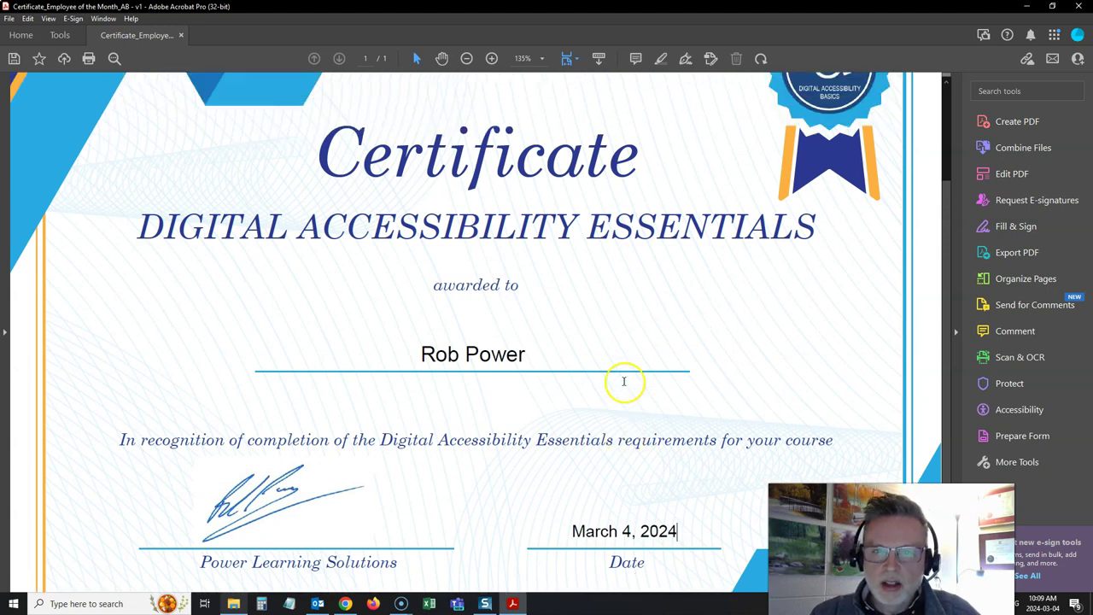
pyautogui.scroll(4, 624, 383)
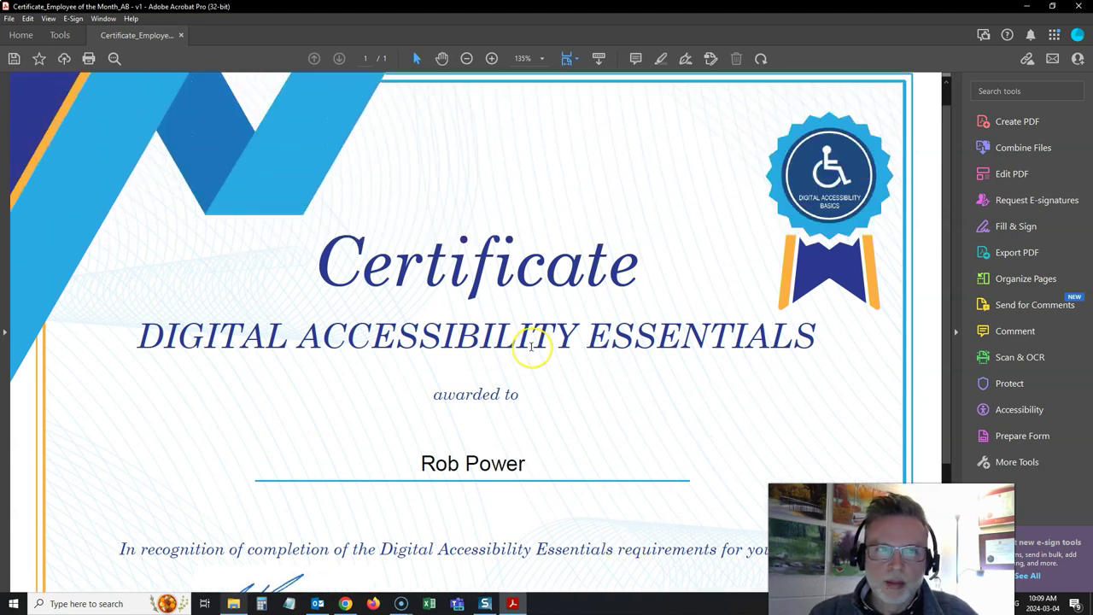
pyautogui.scroll(1, 531, 346)
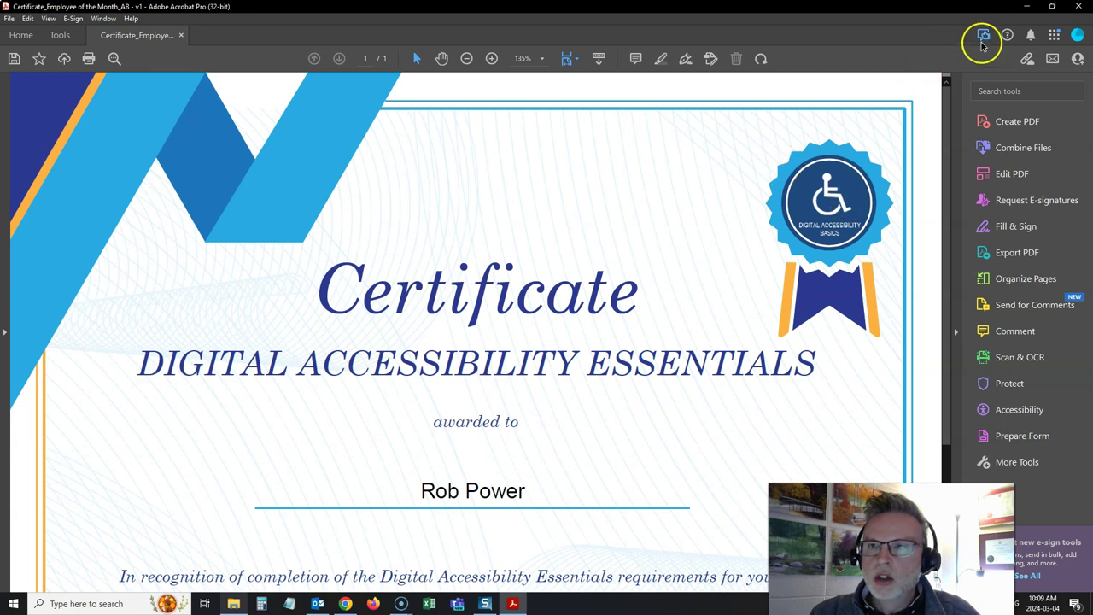
pyautogui.click(1080, 6)
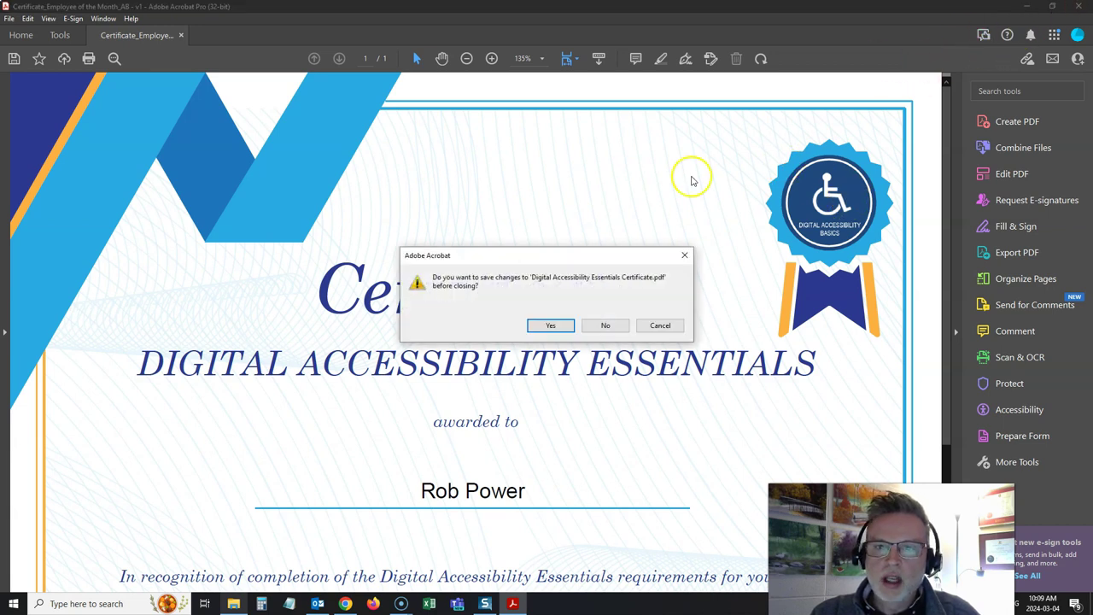
pyautogui.click(605, 325)
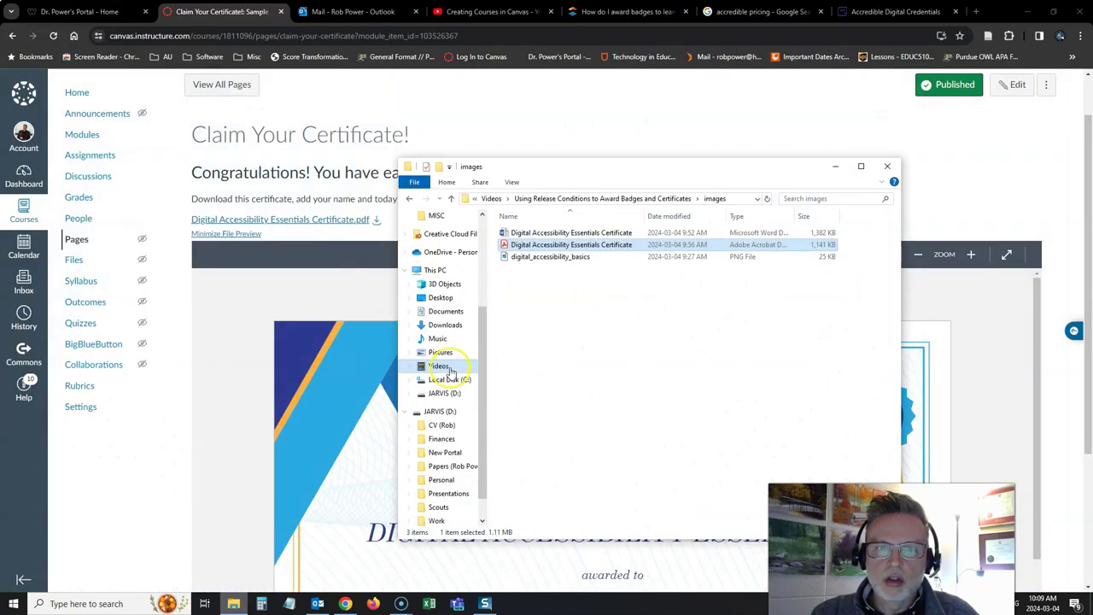
# Return to Canvas and scroll the Modules list down to Claim Your Badge or Certificate!
pyautogui.click(134, 503)
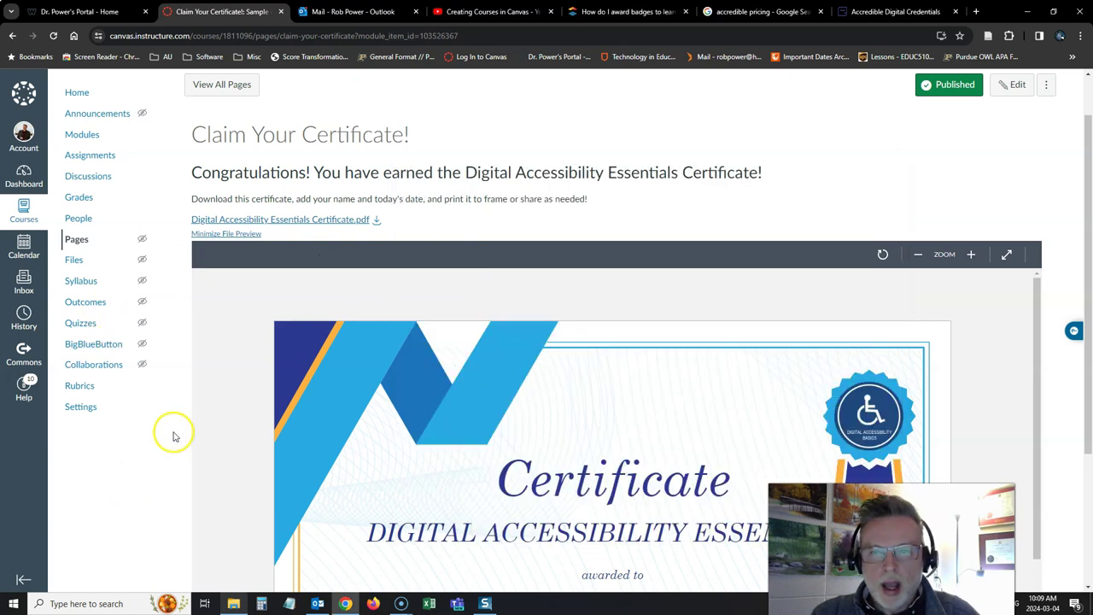
pyautogui.scroll(1, 173, 437)
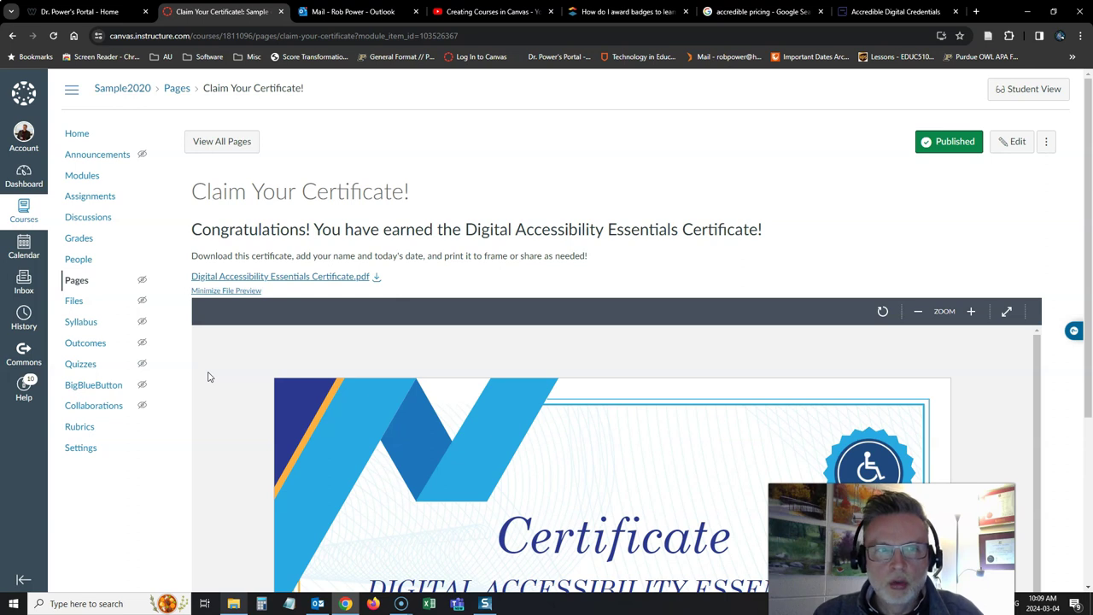
pyautogui.click(82, 175)
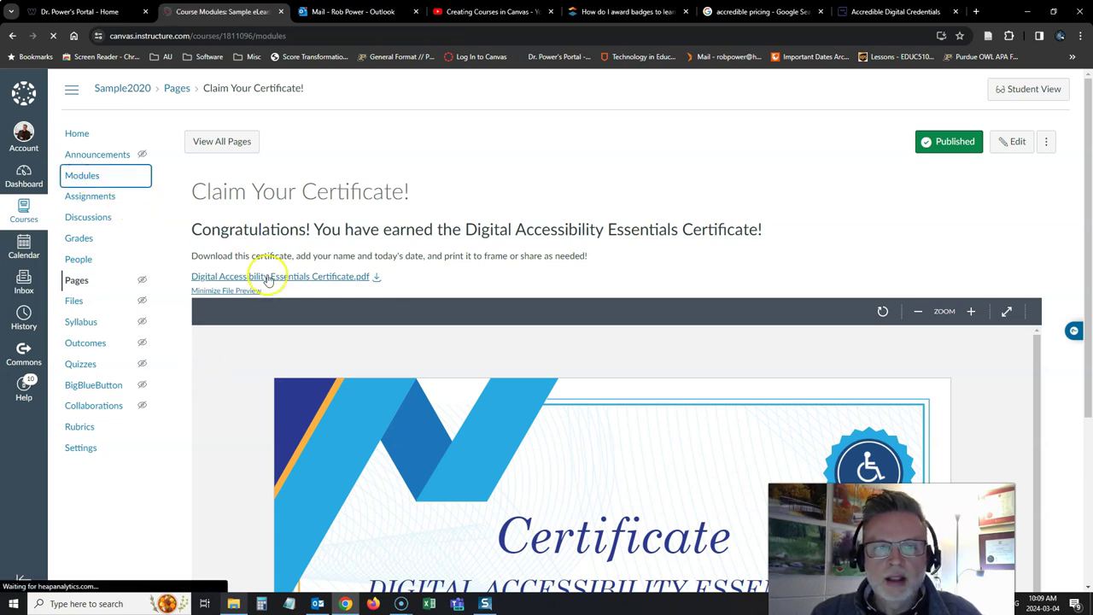
pyautogui.scroll(-5, 385, 389)
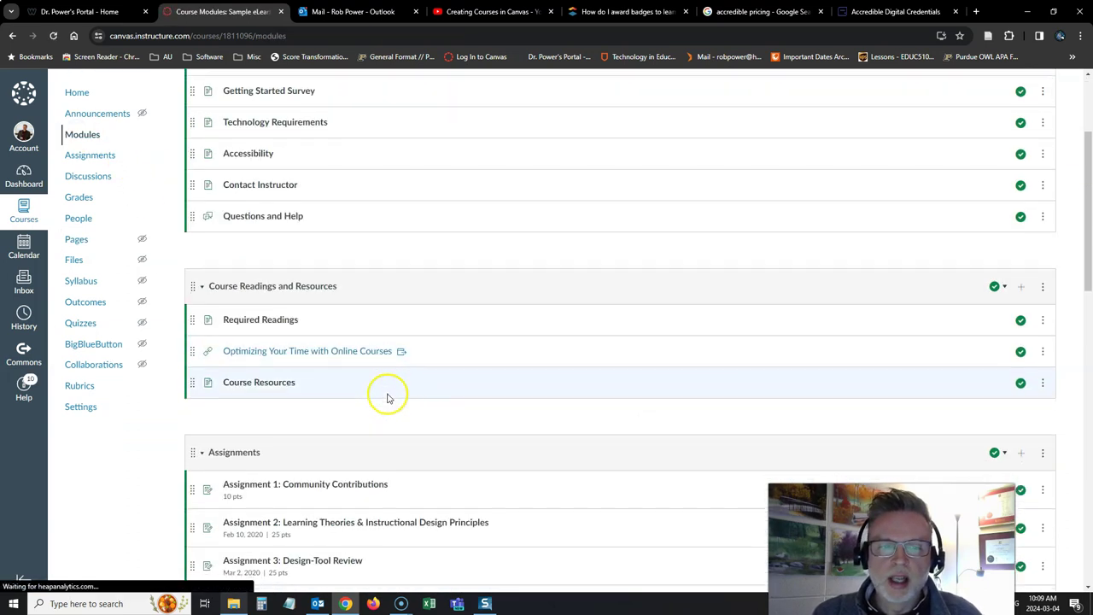
pyautogui.scroll(-5, 385, 395)
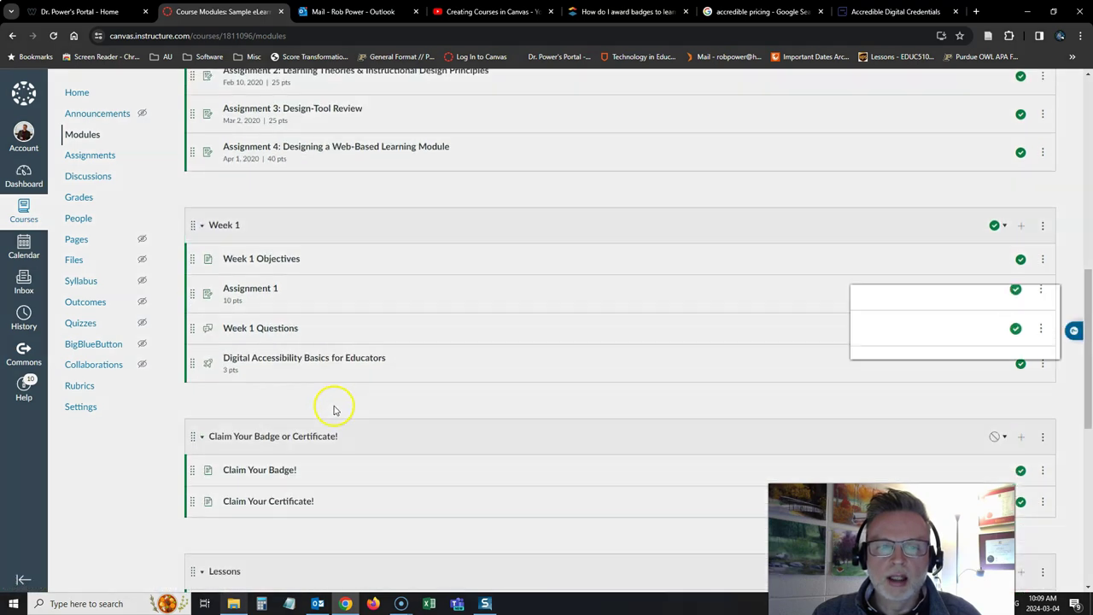
pyautogui.scroll(-1, 332, 411)
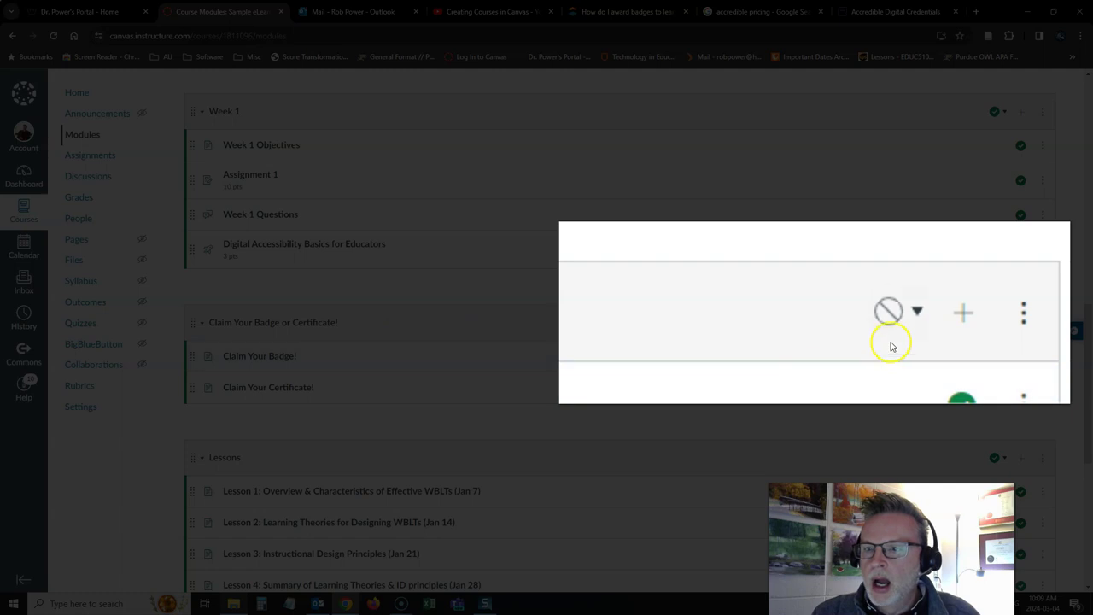
# Publish the Claim Your Badge or Certificate! module together with all its items.
pyautogui.click(861, 347)
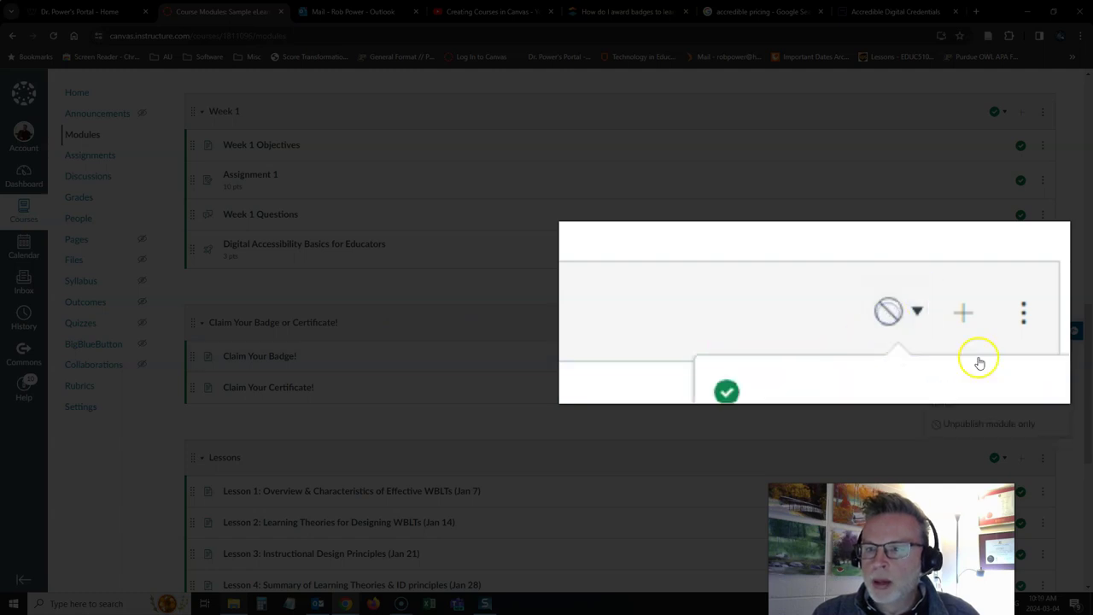
pyautogui.click(835, 398)
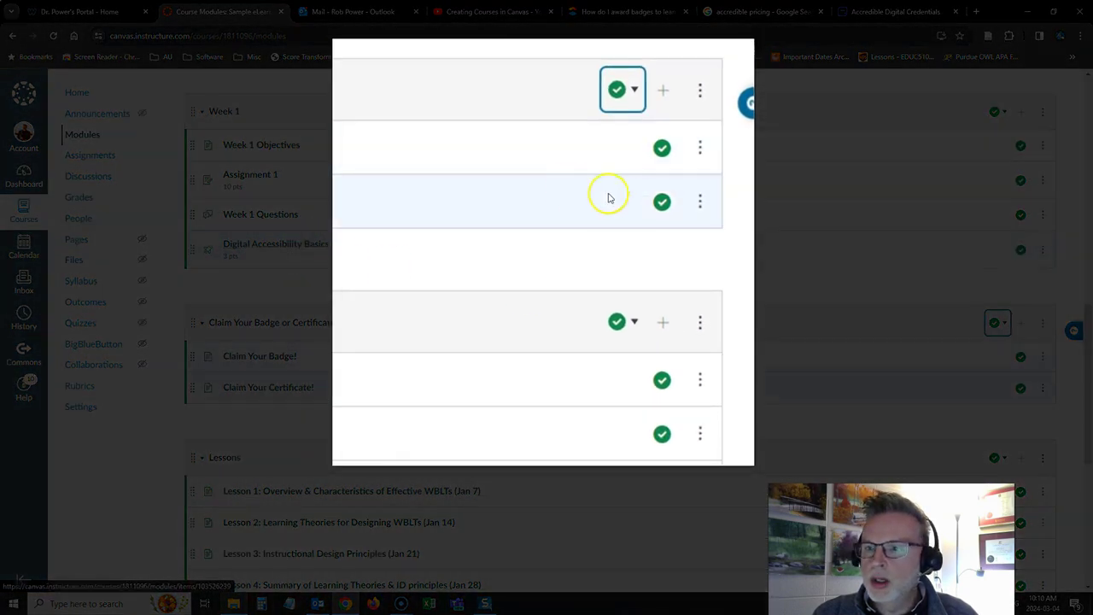
pyautogui.click(1043, 323)
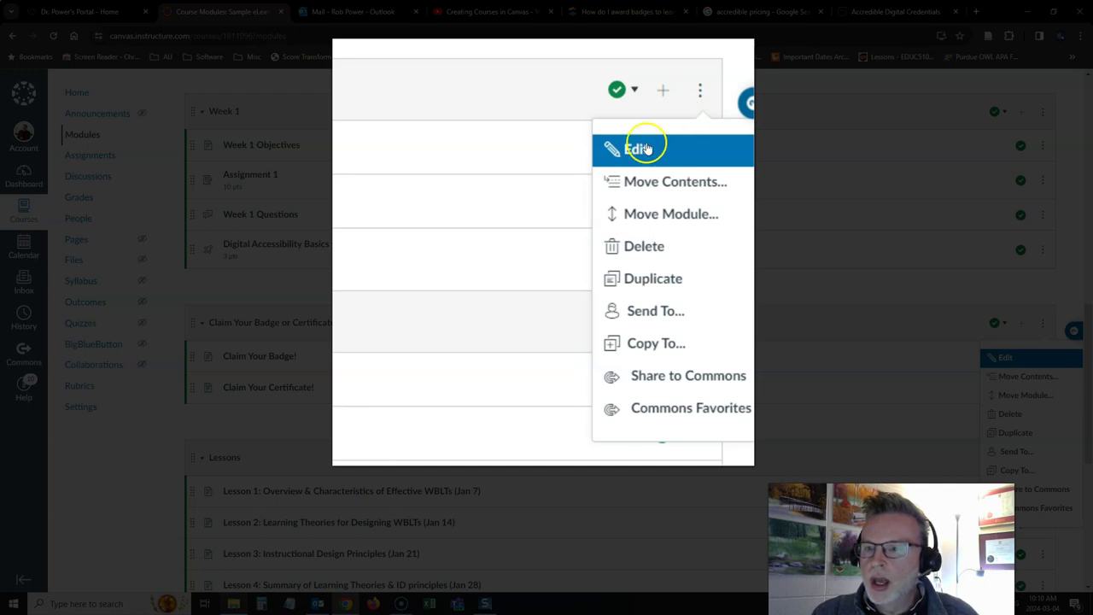
# Edit the claim module to add Week 1 as its prerequisite and update it.
pyautogui.click(998, 359)
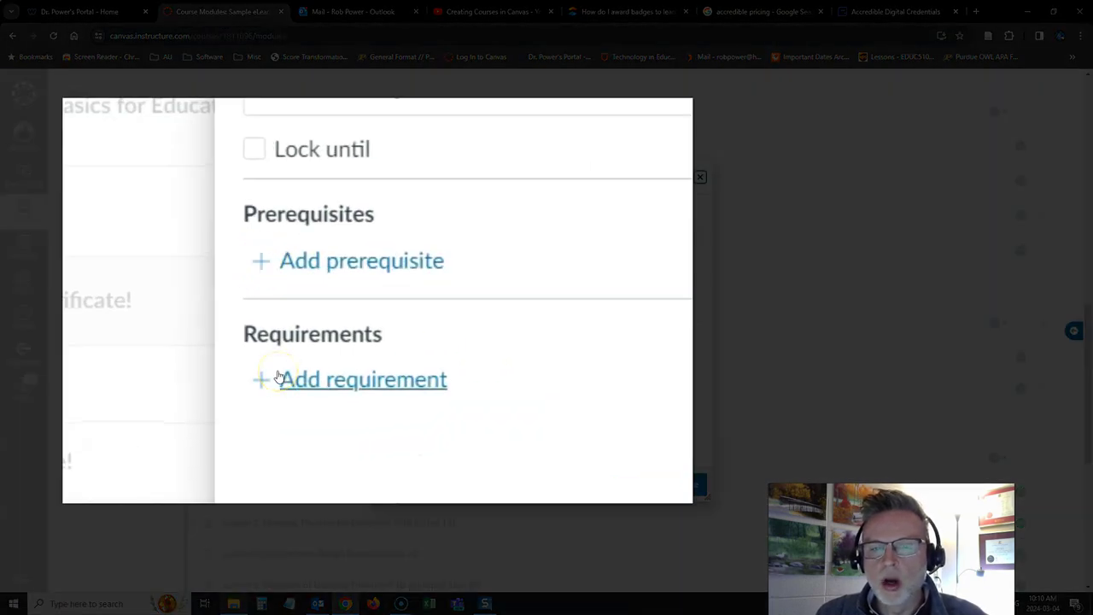
pyautogui.click(260, 264)
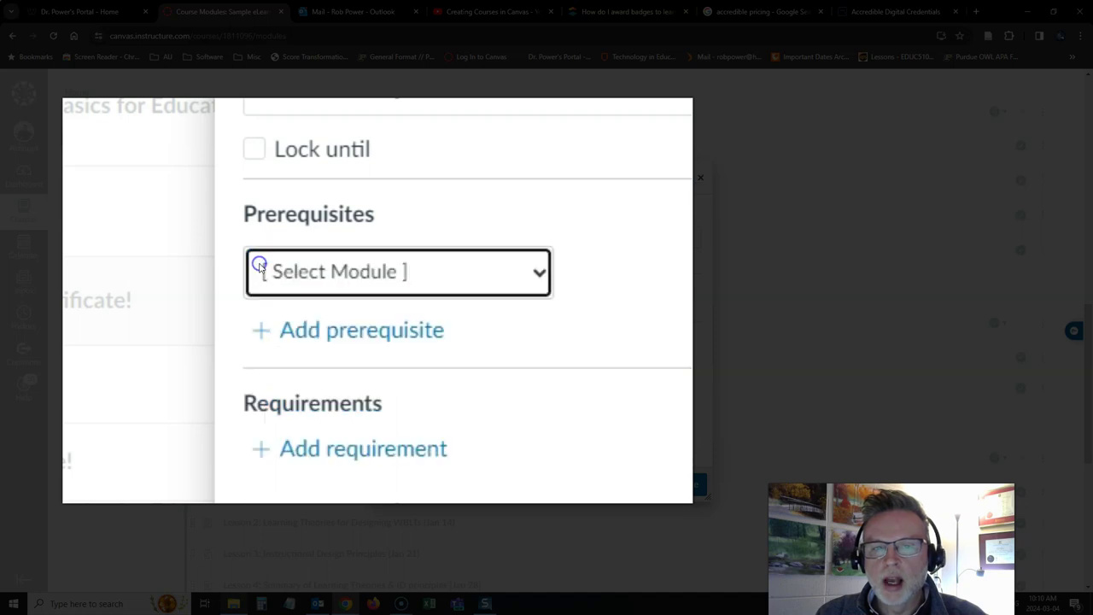
pyautogui.click(542, 268)
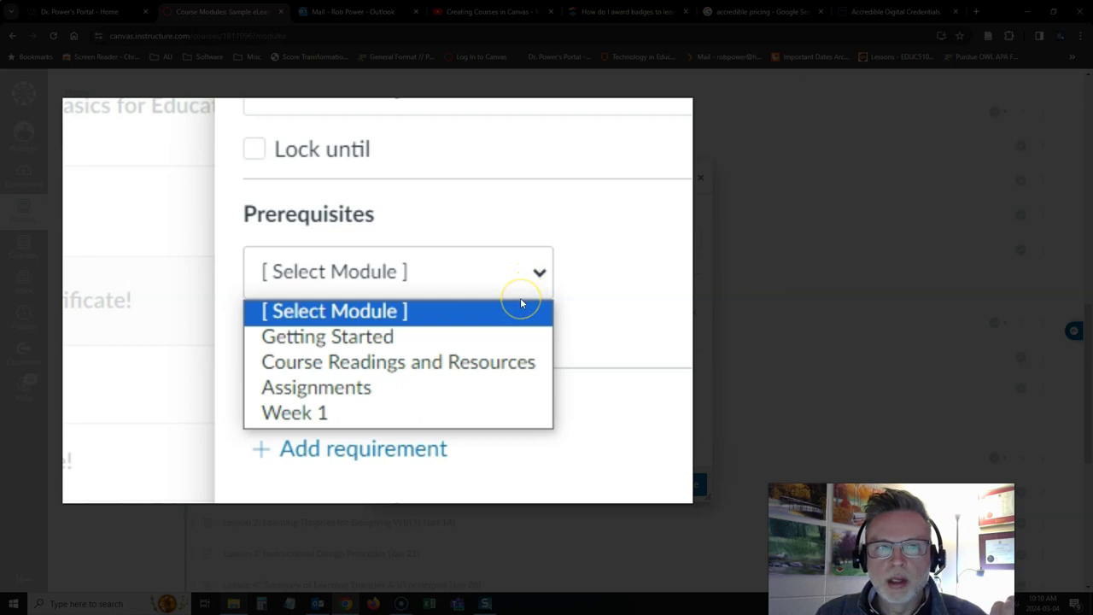
pyautogui.click(349, 415)
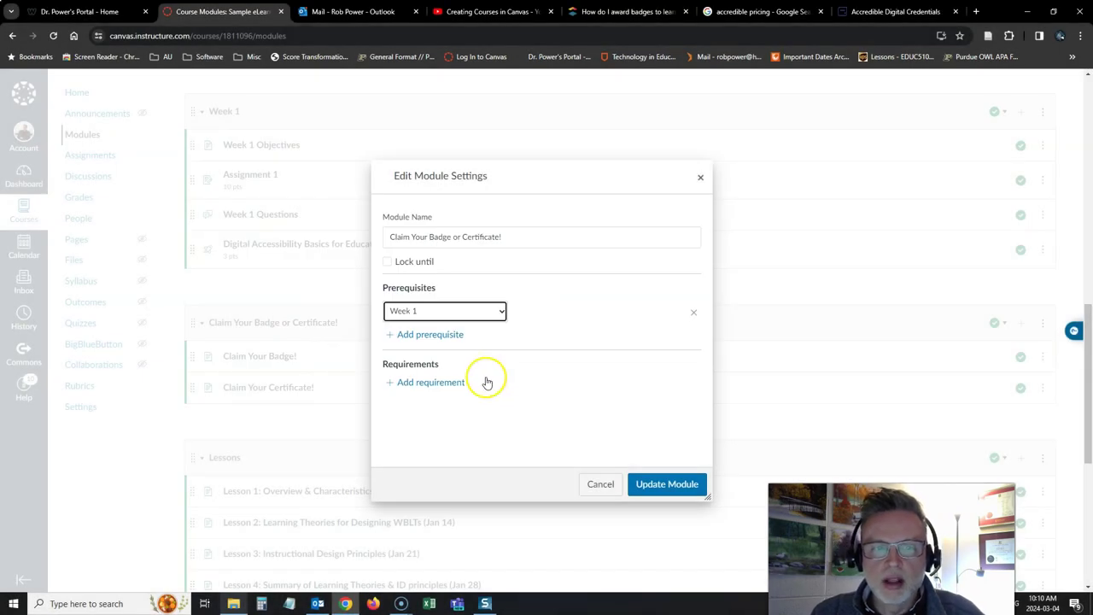
pyautogui.click(659, 485)
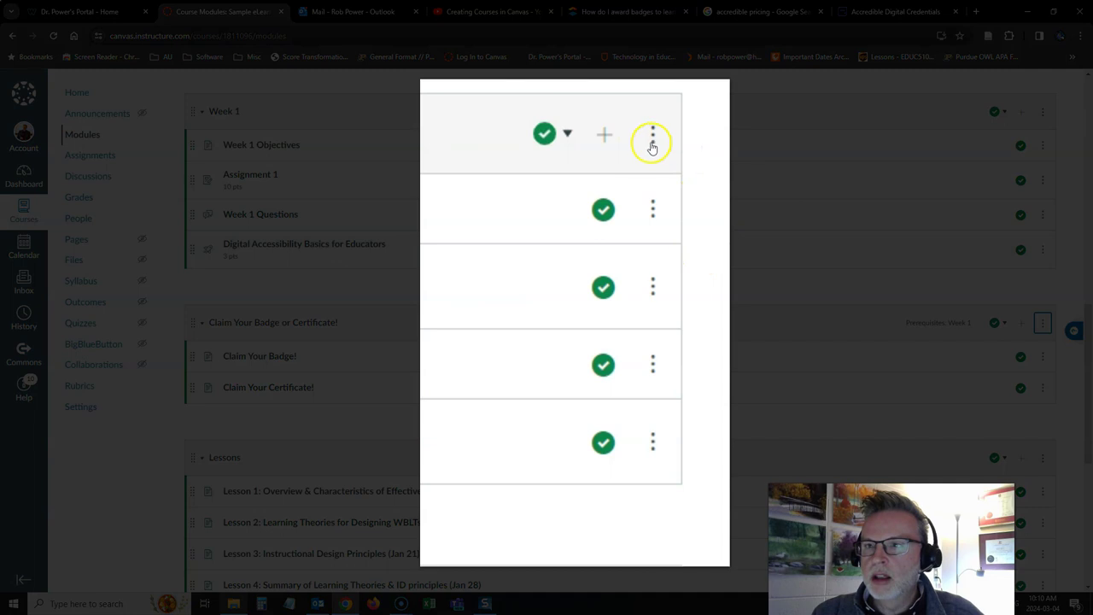
# Make Week 1 require a score of at least 3 on the Digital Accessibility Basics for Educators quiz.
pyautogui.click(1043, 112)
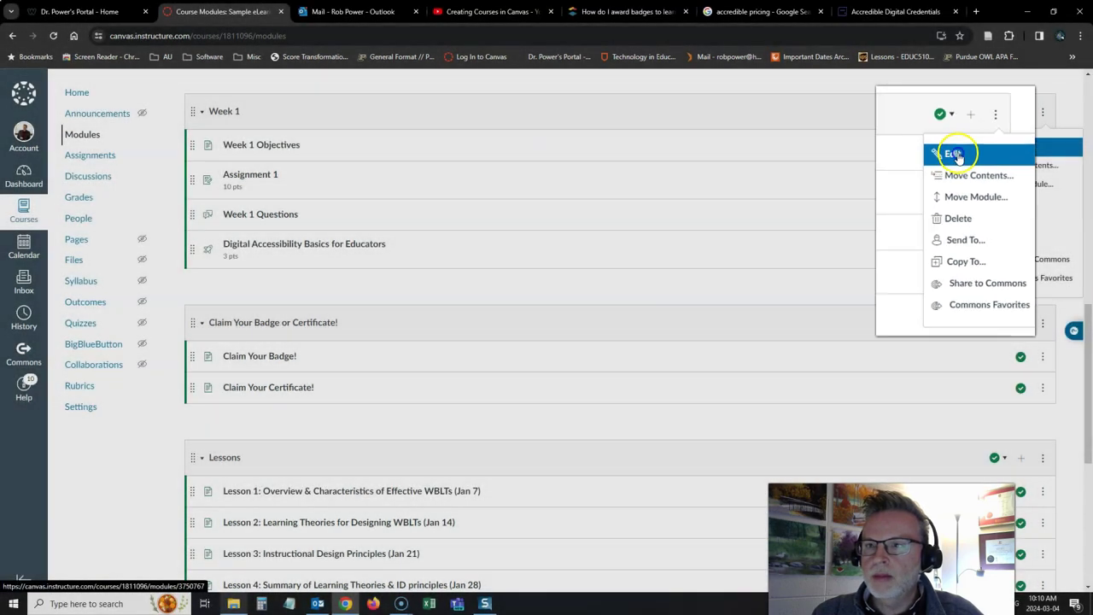
pyautogui.click(1016, 147)
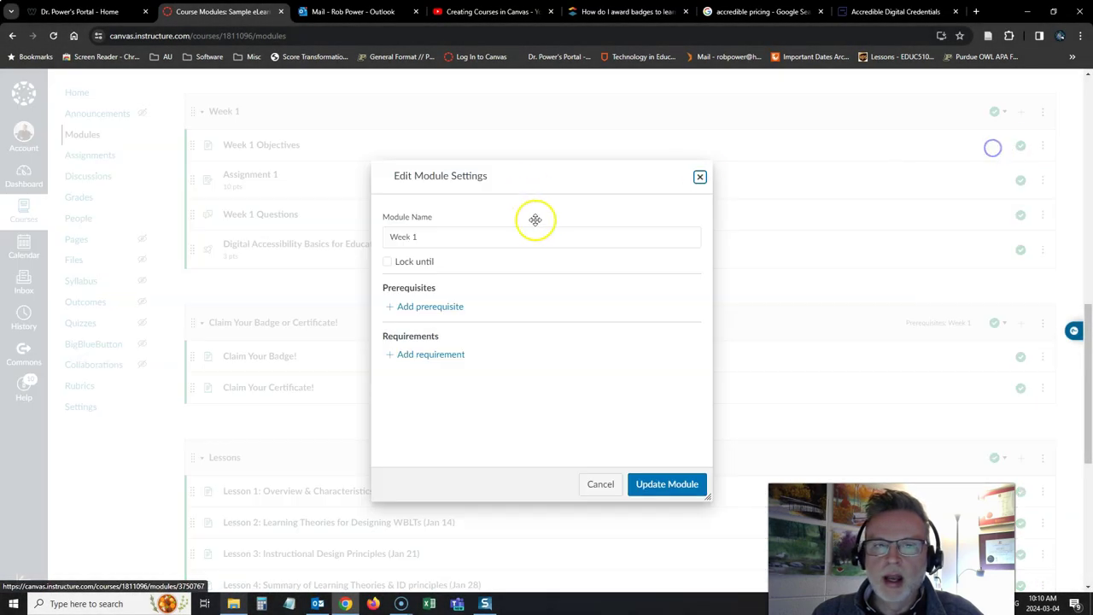
pyautogui.click(327, 346)
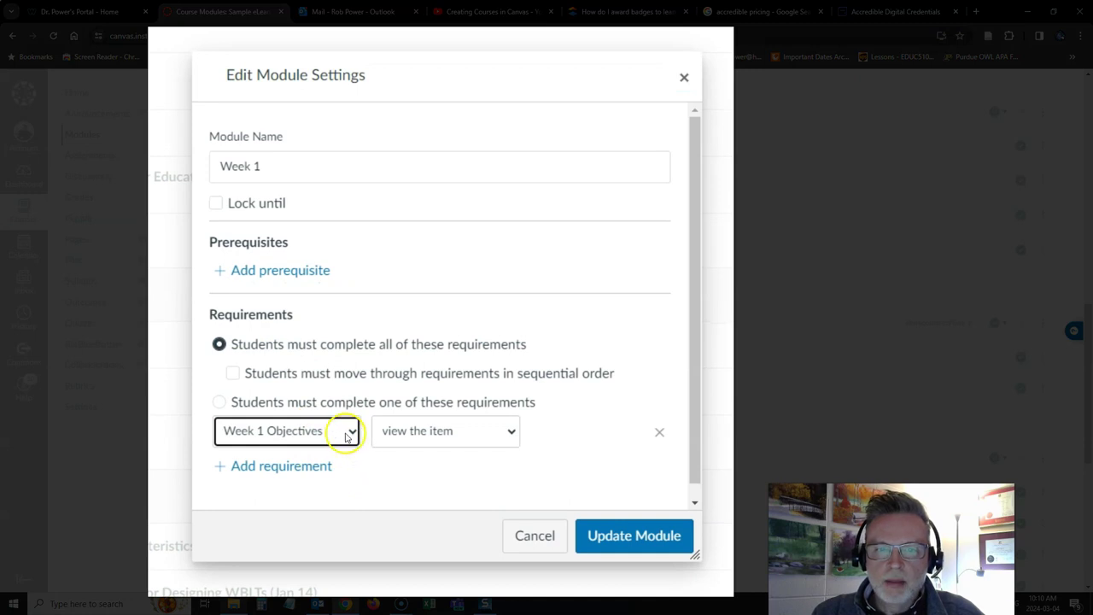
pyautogui.click(350, 433)
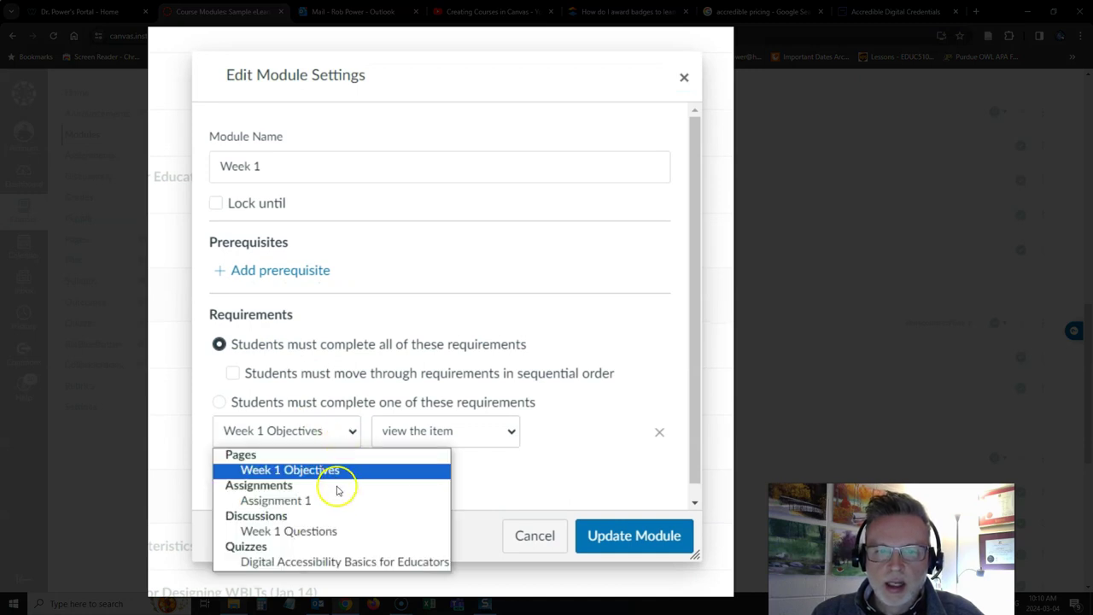
pyautogui.click(333, 562)
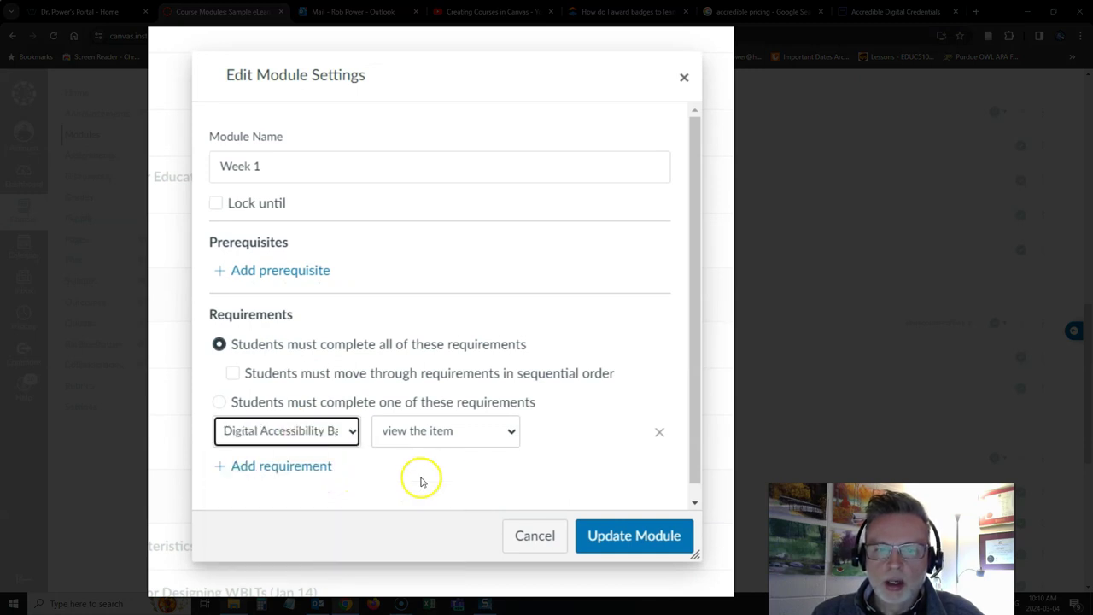
pyautogui.click(510, 431)
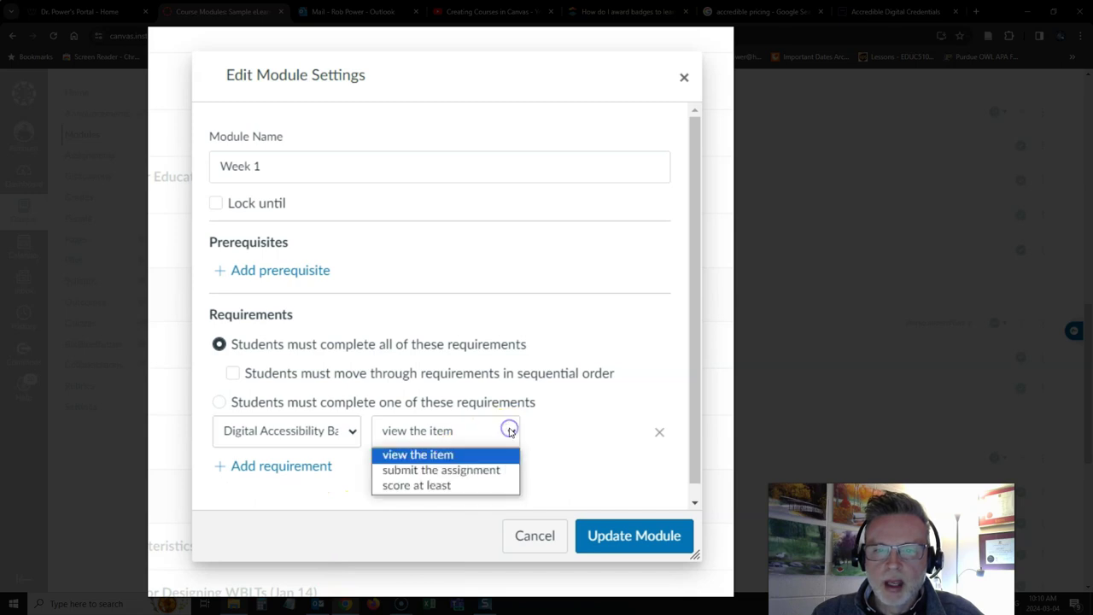
pyautogui.click(461, 484)
pyautogui.click(554, 433)
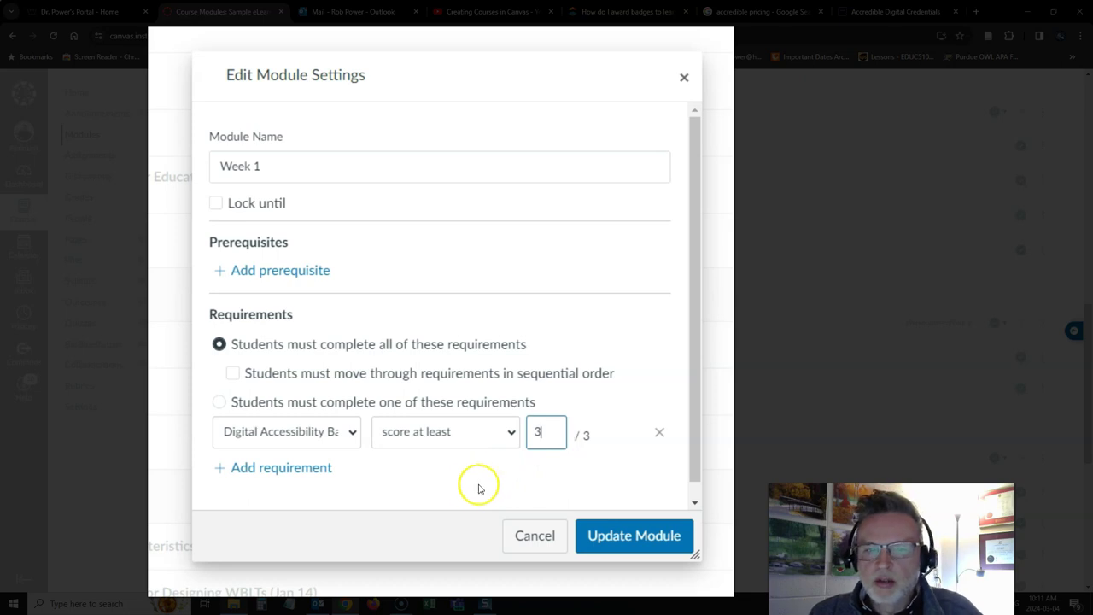
pyautogui.click(632, 536)
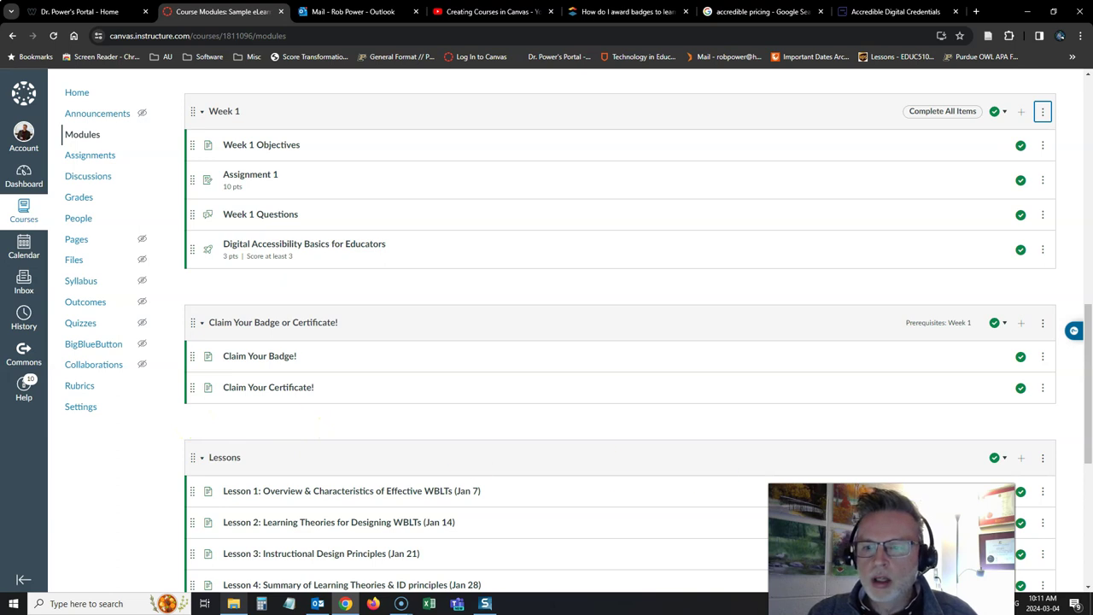
pyautogui.scroll(10, 848, 404)
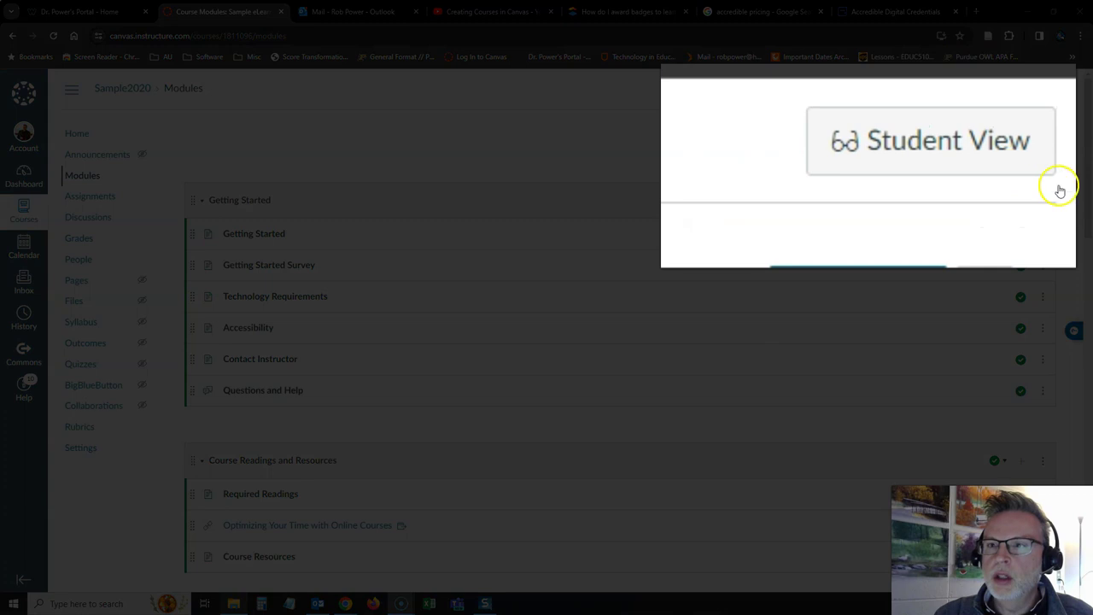
# In Student View, step from Week 1 Objectives through Assignment 1 and Week 1 Questions to the quiz.
pyautogui.click(912, 142)
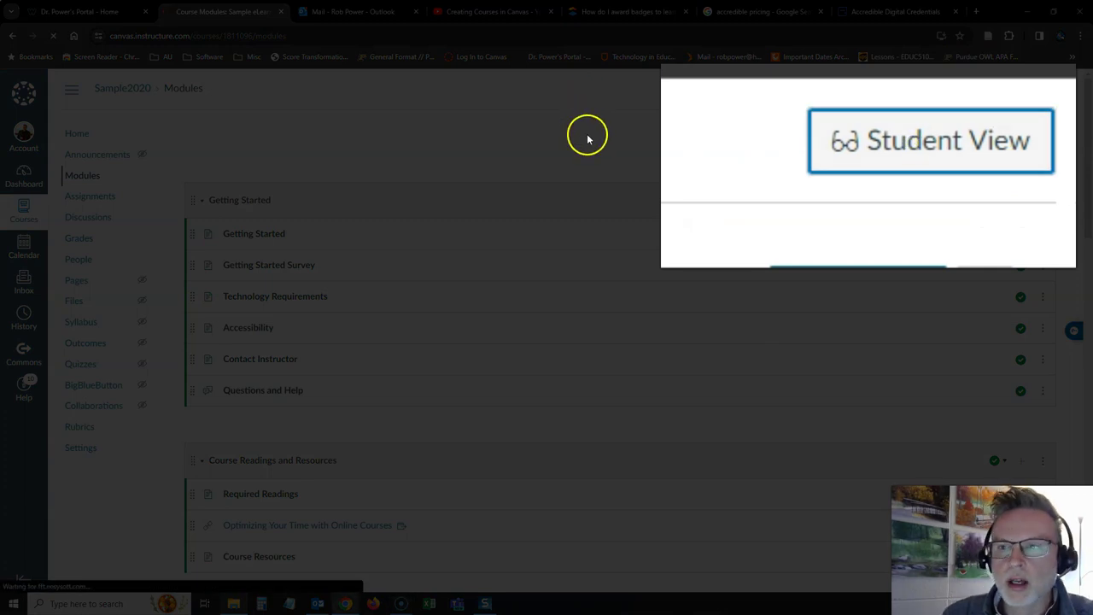
pyautogui.scroll(-6, 570, 149)
pyautogui.scroll(-3, 564, 156)
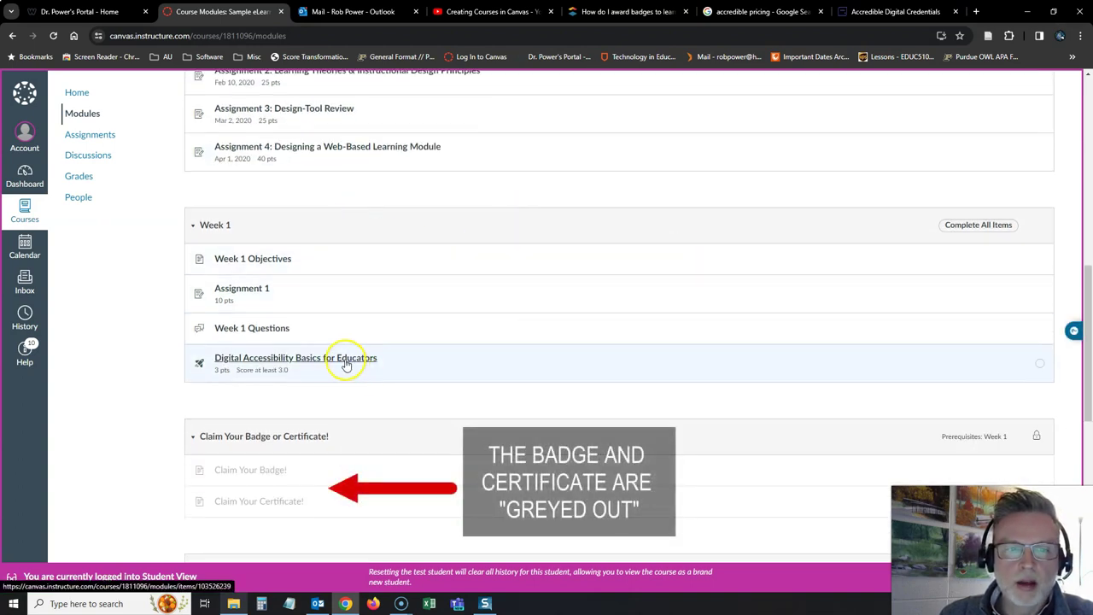
pyautogui.click(282, 263)
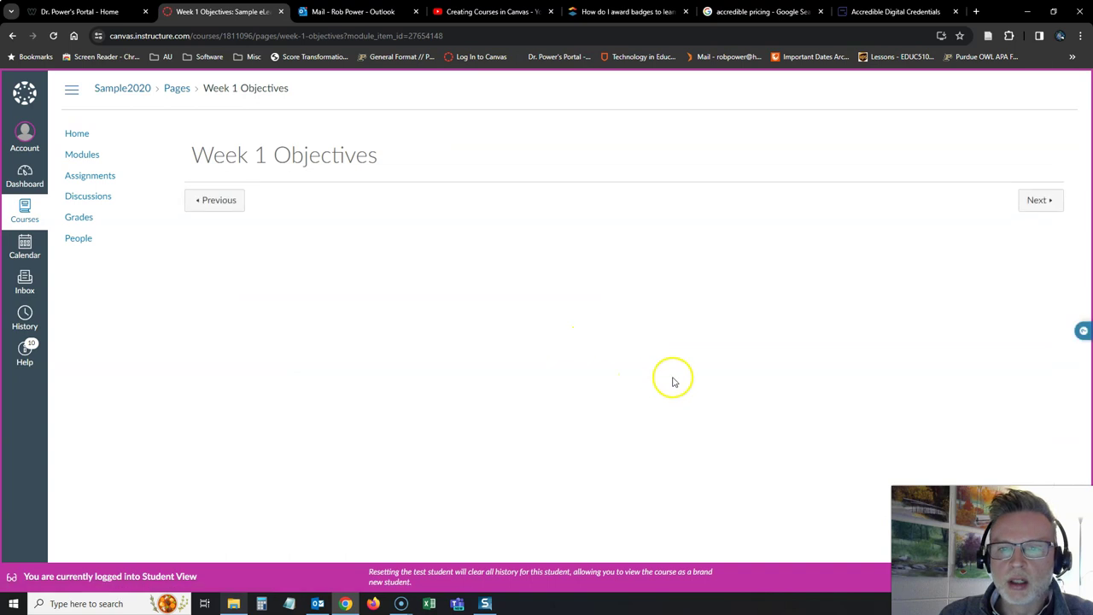
pyautogui.click(1036, 201)
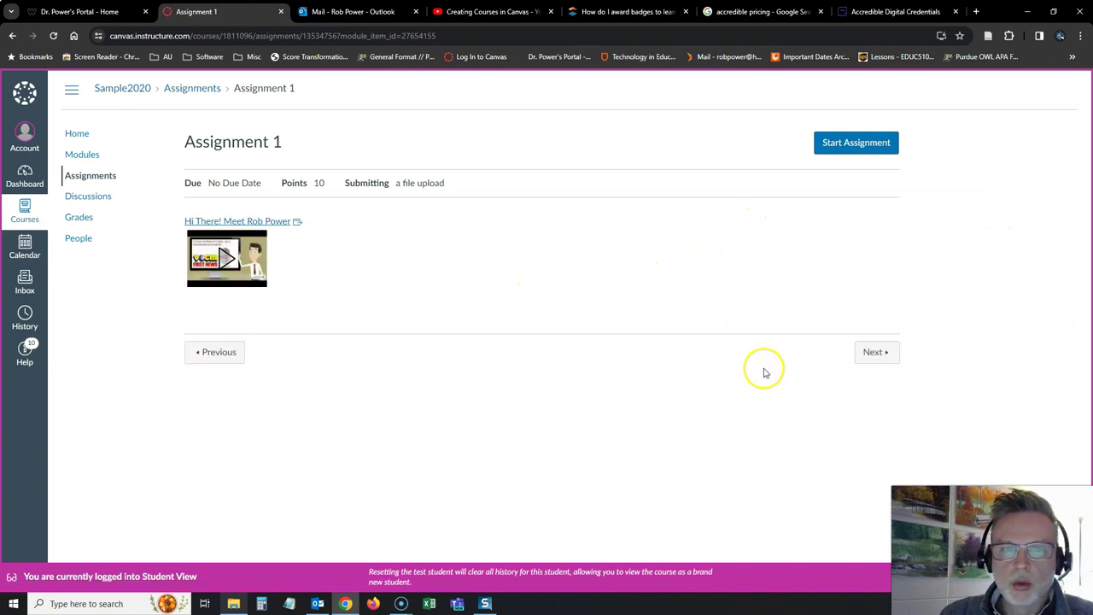
pyautogui.click(877, 354)
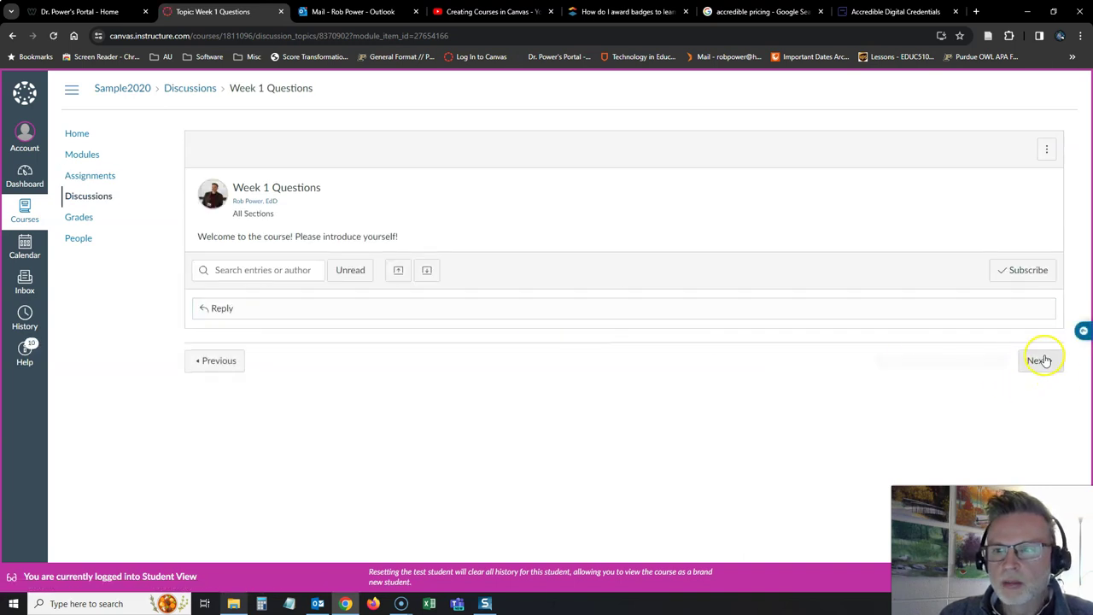
pyautogui.click(1044, 361)
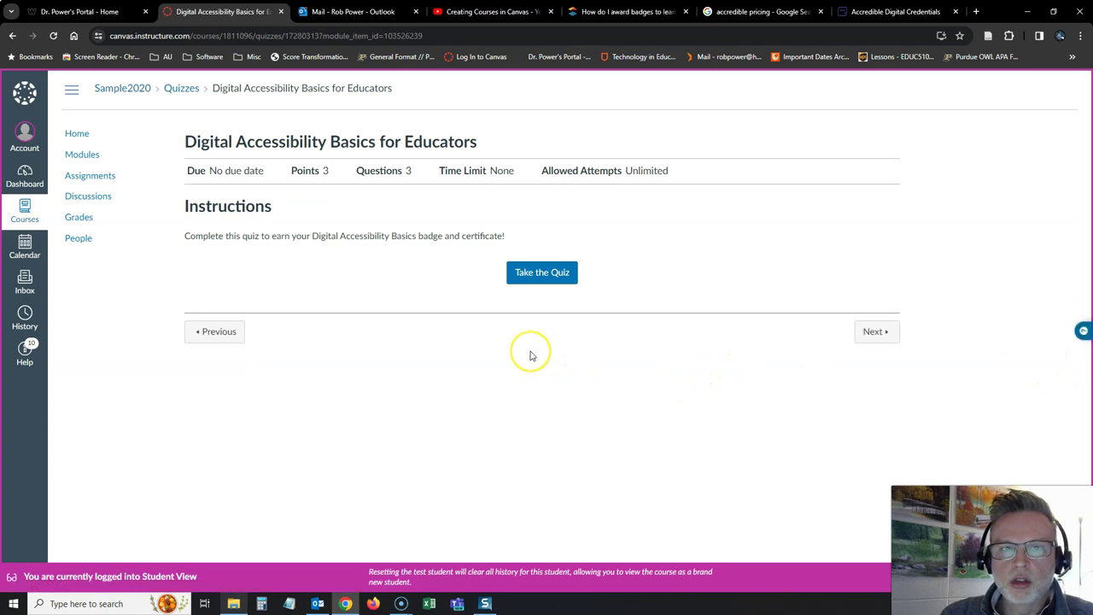
# Answer tagging headings, tag it as decorative, and include appropriate ALT text, then submit the quiz.
pyautogui.click(521, 278)
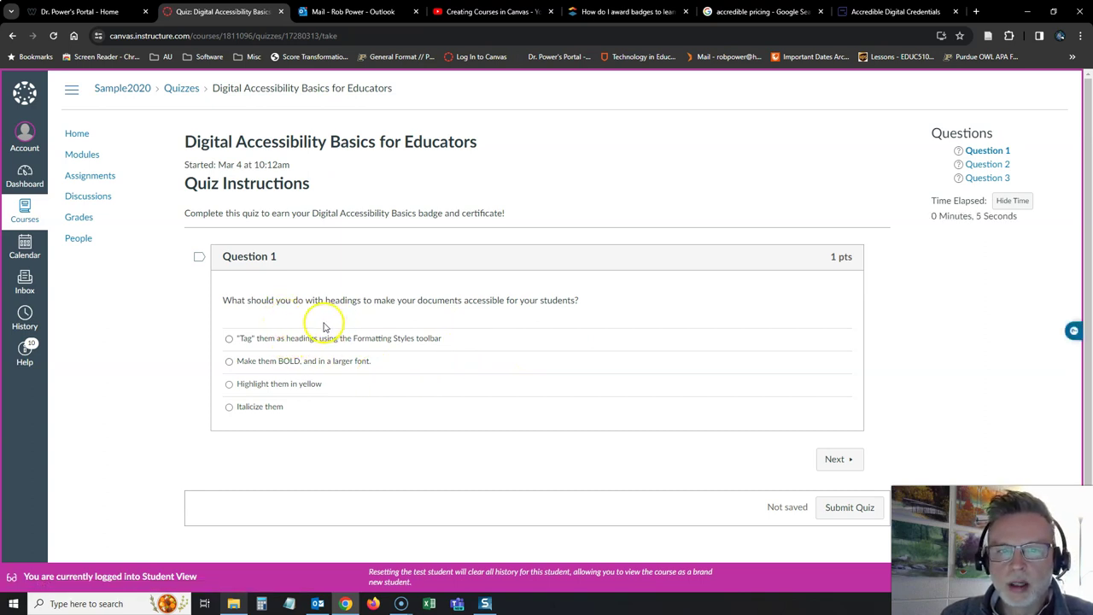
pyautogui.click(228, 339)
pyautogui.click(833, 459)
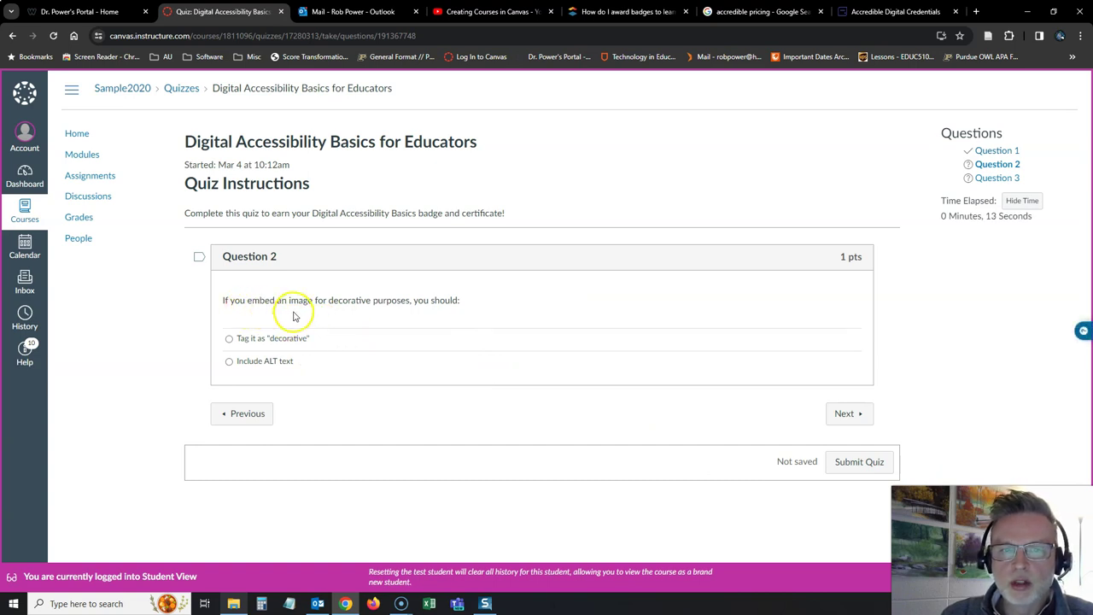
pyautogui.click(229, 339)
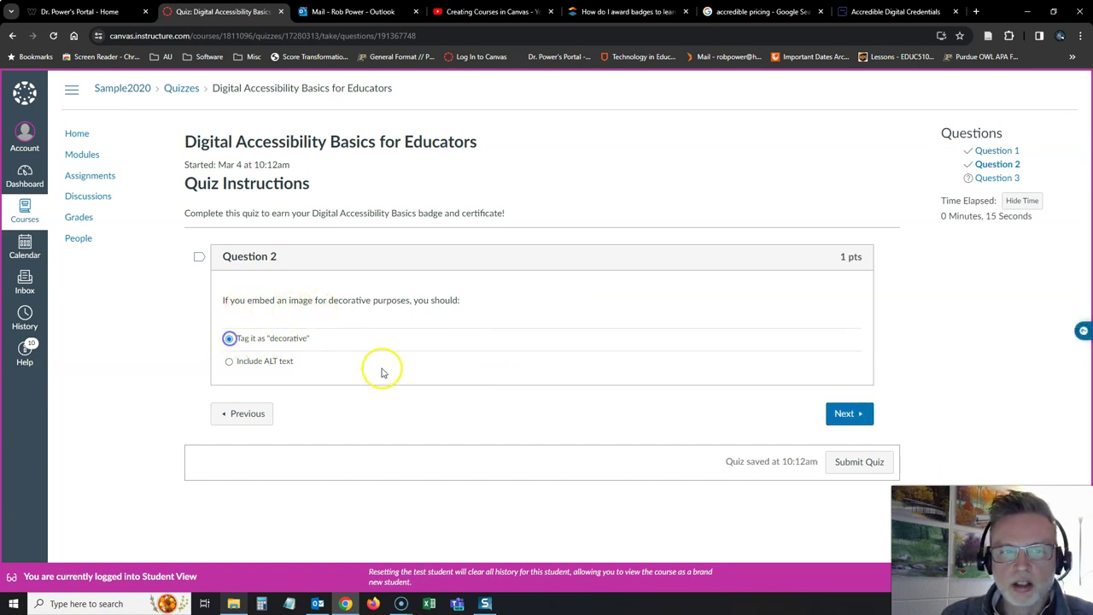
pyautogui.click(827, 414)
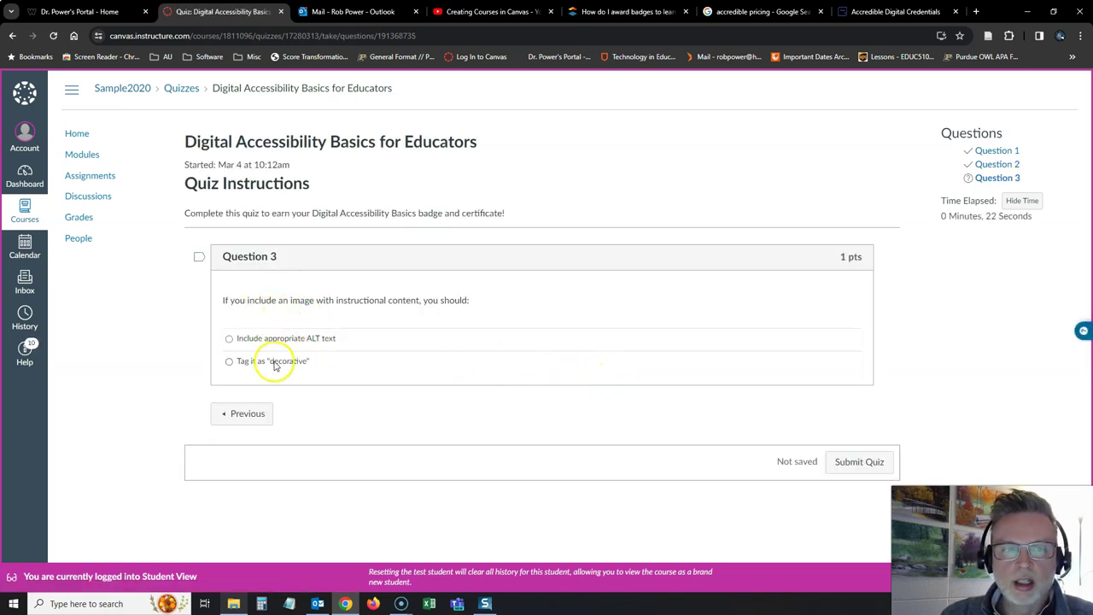
pyautogui.click(229, 339)
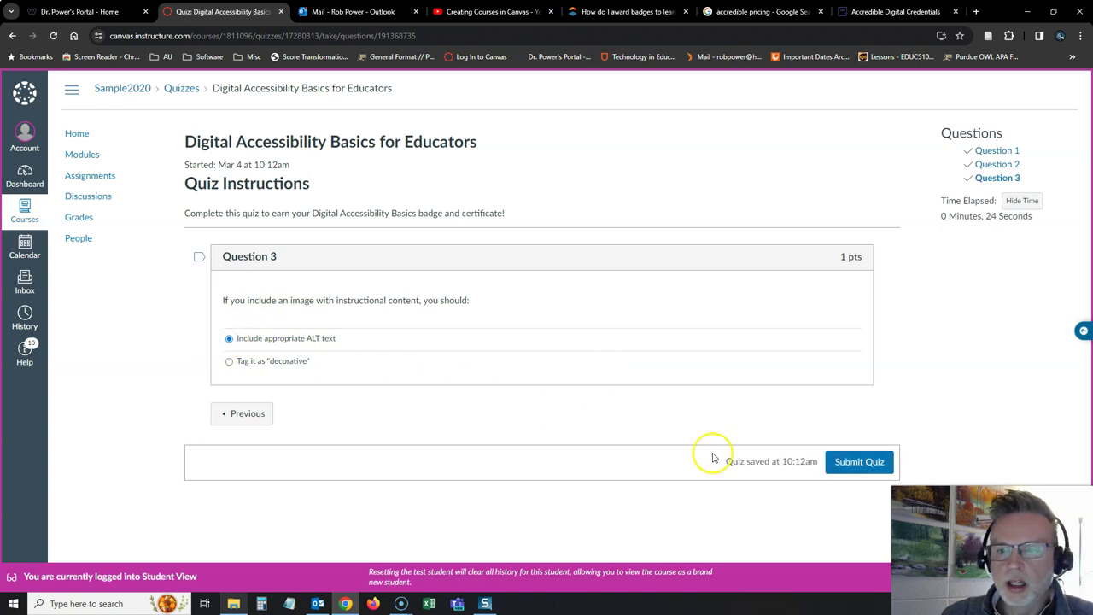
pyautogui.click(854, 461)
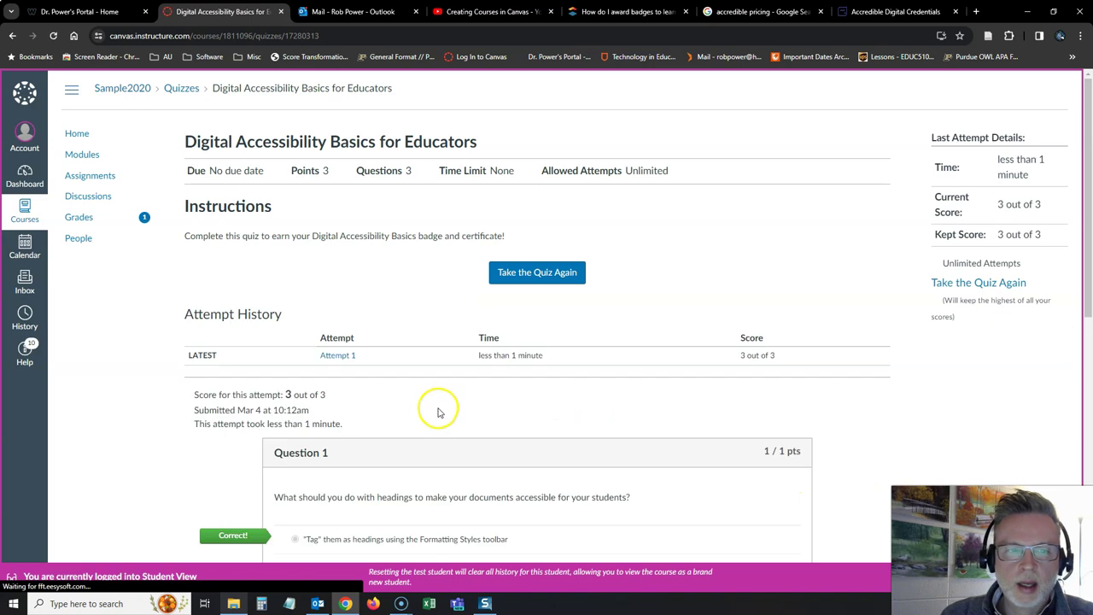
# From Modules, open the now-unlocked Claim Your Badge! page and continue to Claim Your Certificate!
pyautogui.scroll(-1, 434, 412)
pyautogui.scroll(-9, 432, 405)
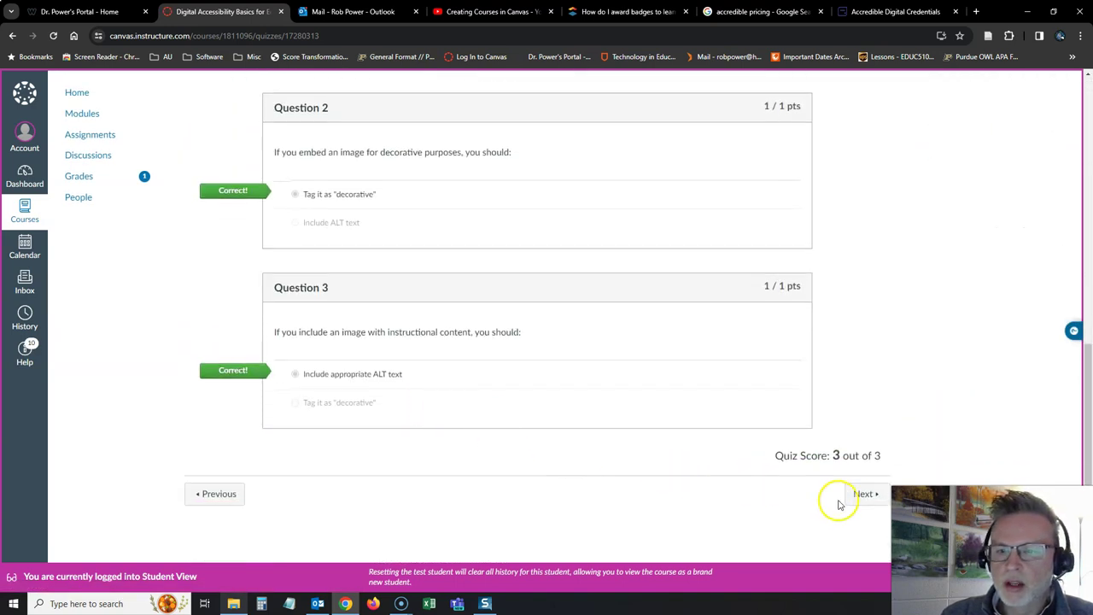
pyautogui.scroll(6, 166, 278)
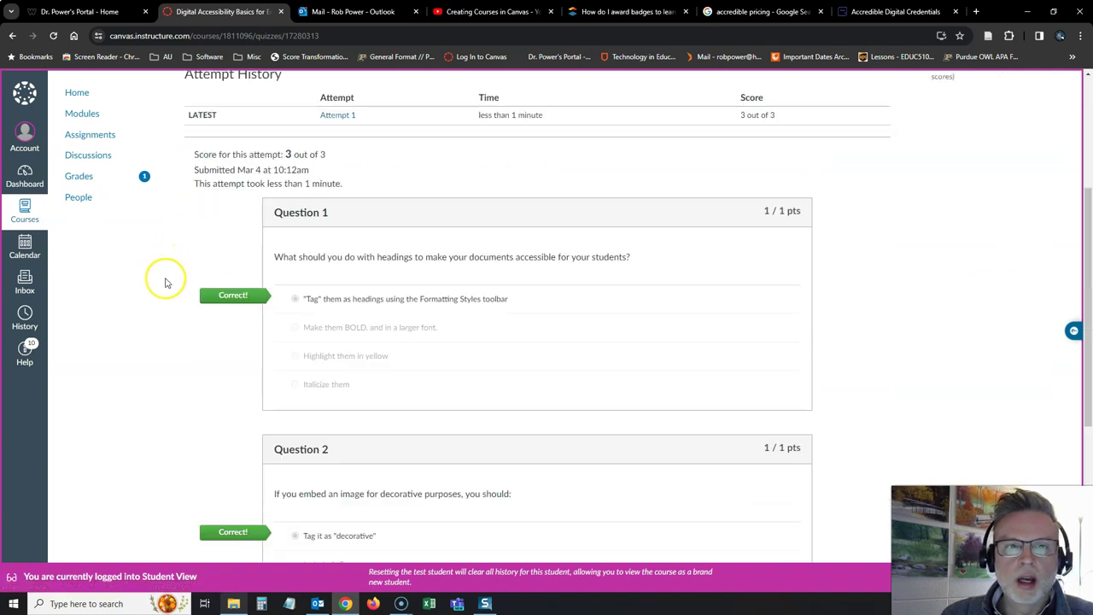
pyautogui.click(90, 116)
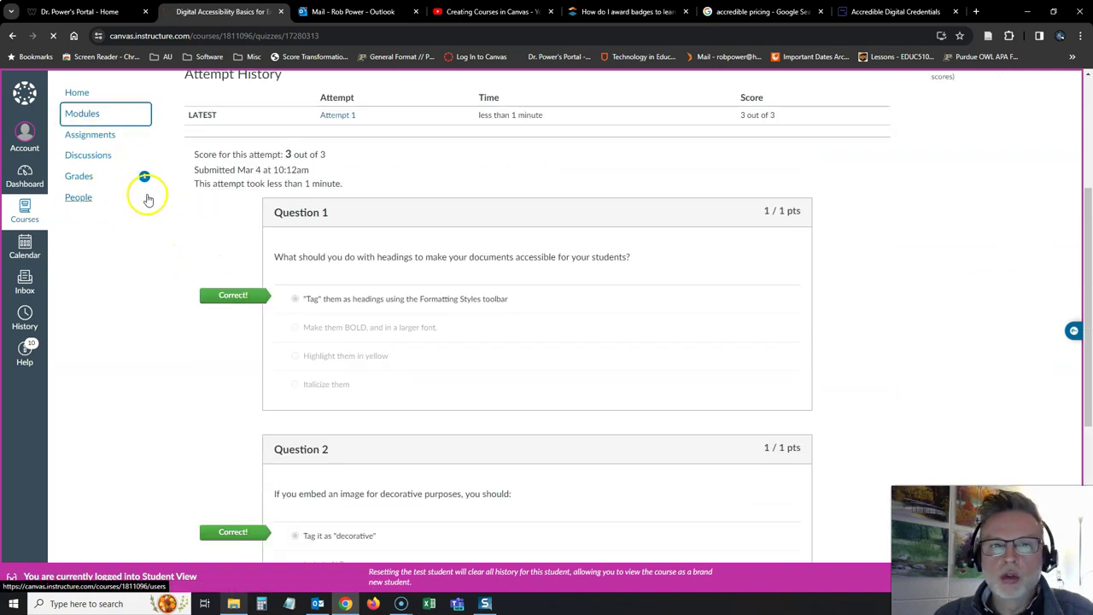
pyautogui.scroll(-5, 268, 349)
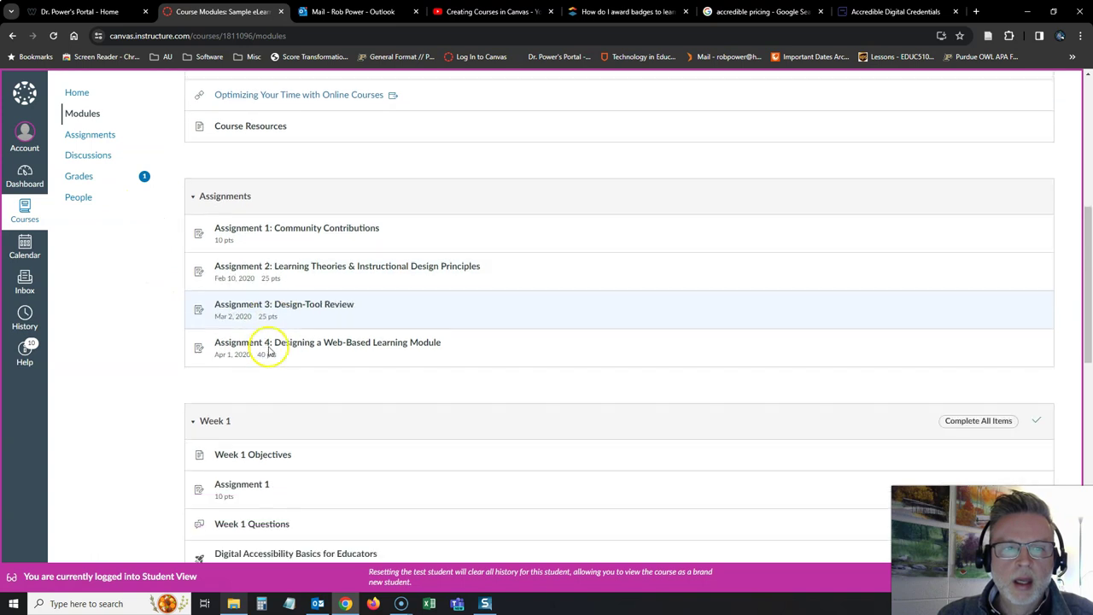
pyautogui.scroll(-4, 268, 350)
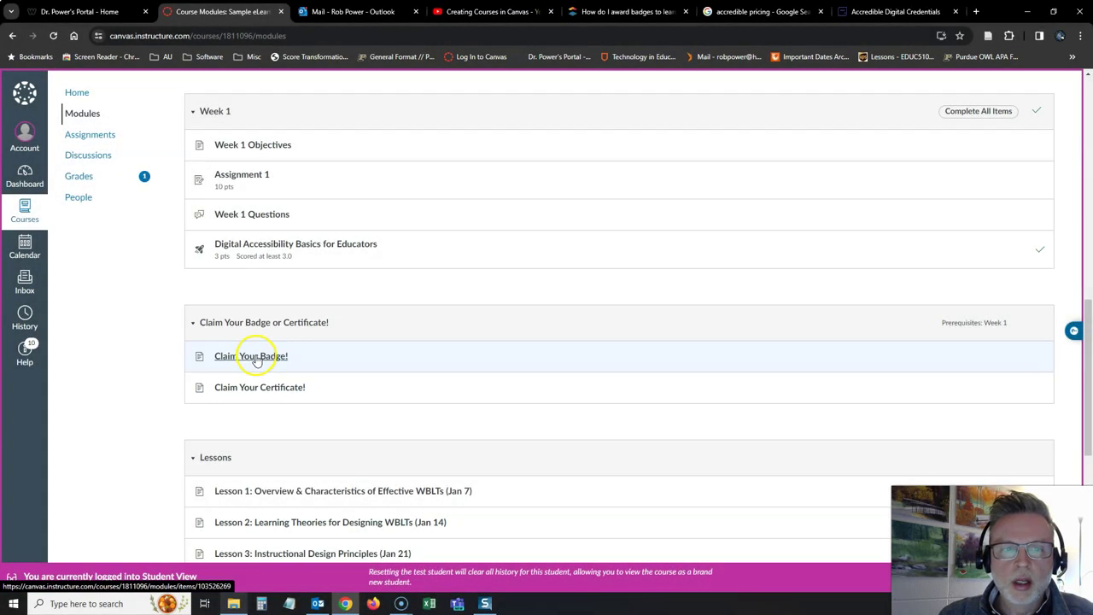
pyautogui.click(257, 356)
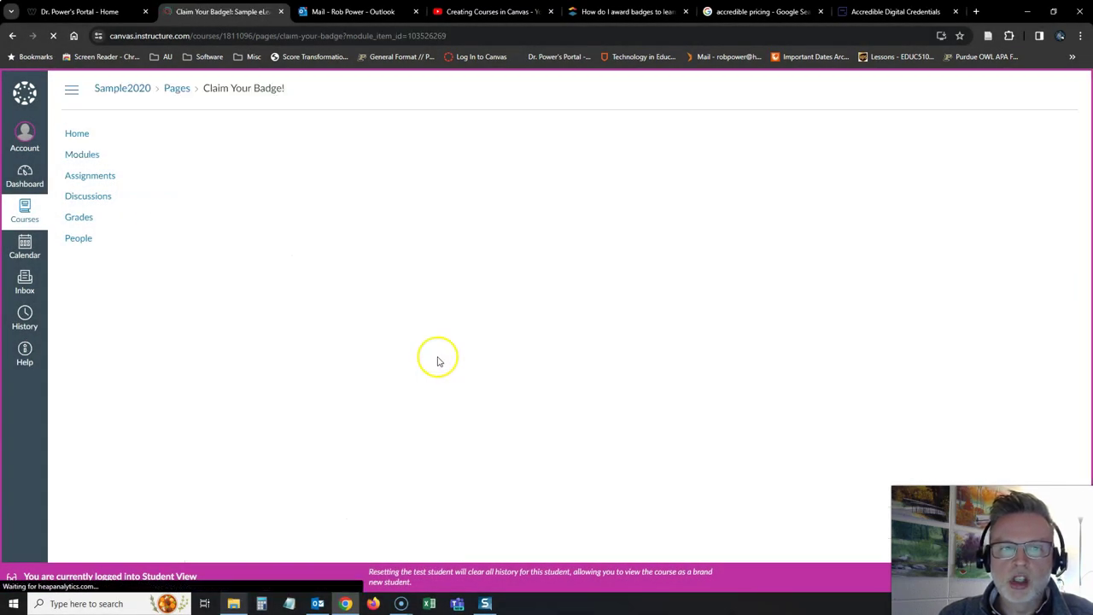
pyautogui.click(1034, 433)
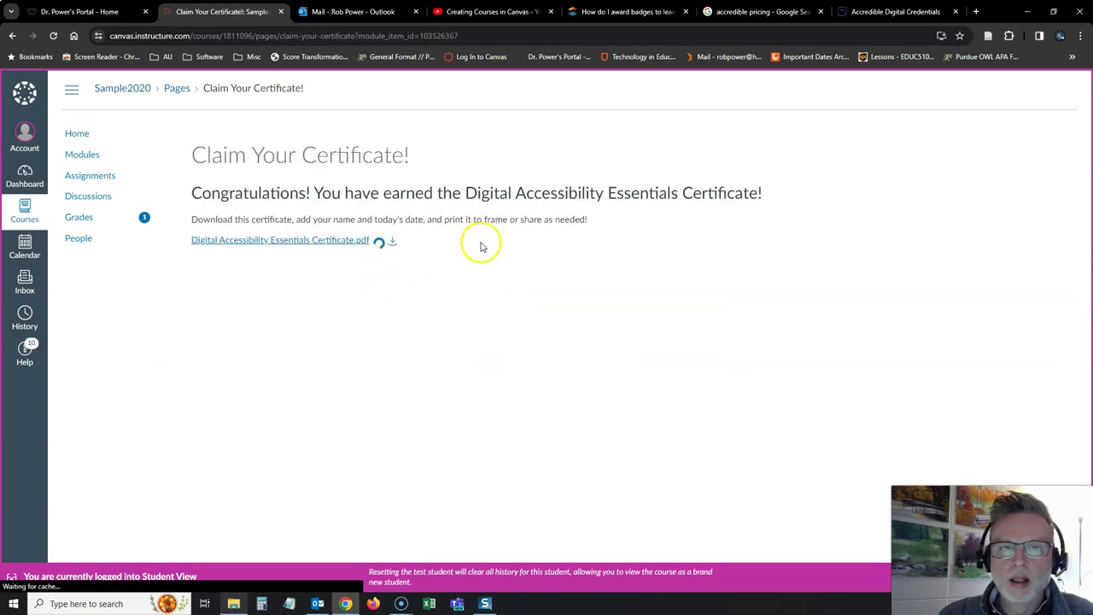